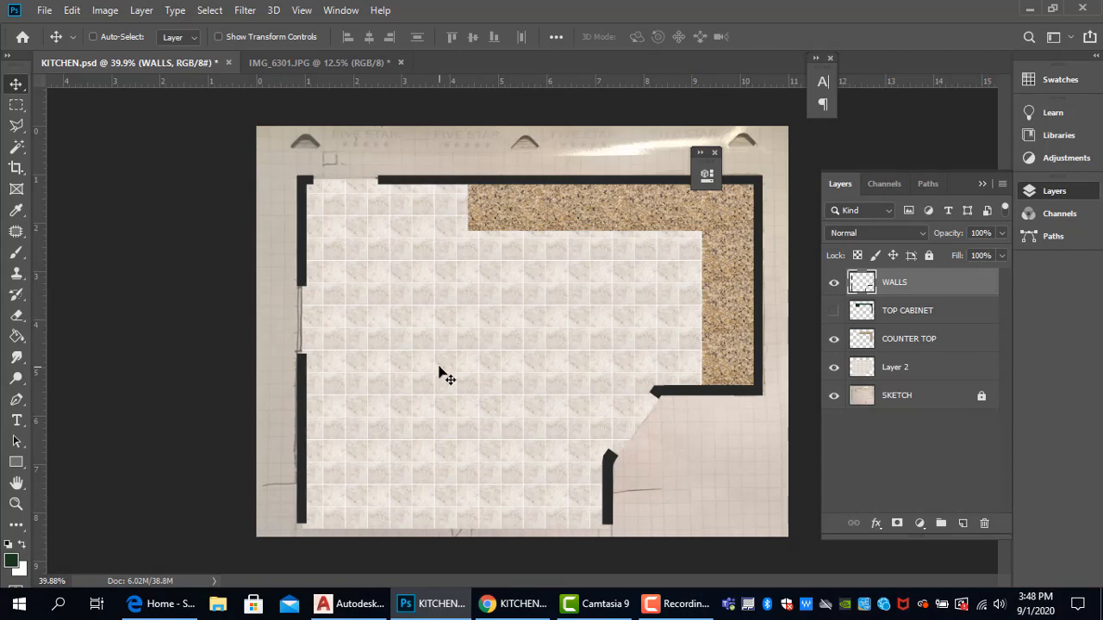
# Step: Show the TOP CABINET layer and toggle the SKETCH and TOP CABINET layers off and on to check the plan
pyautogui.click(834, 312)
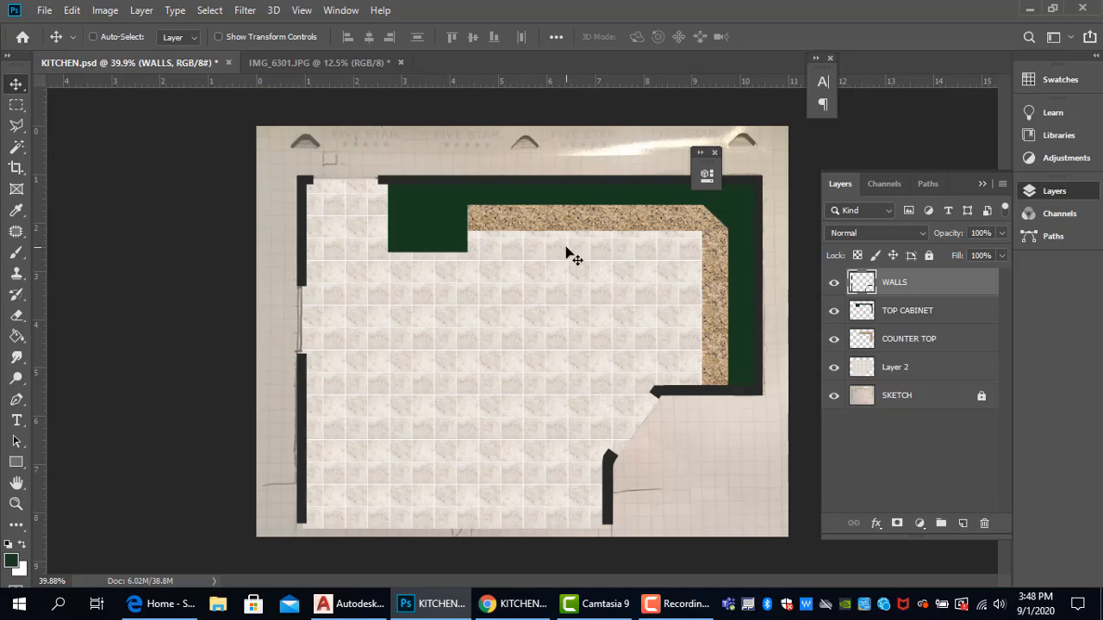
pyautogui.click(834, 397)
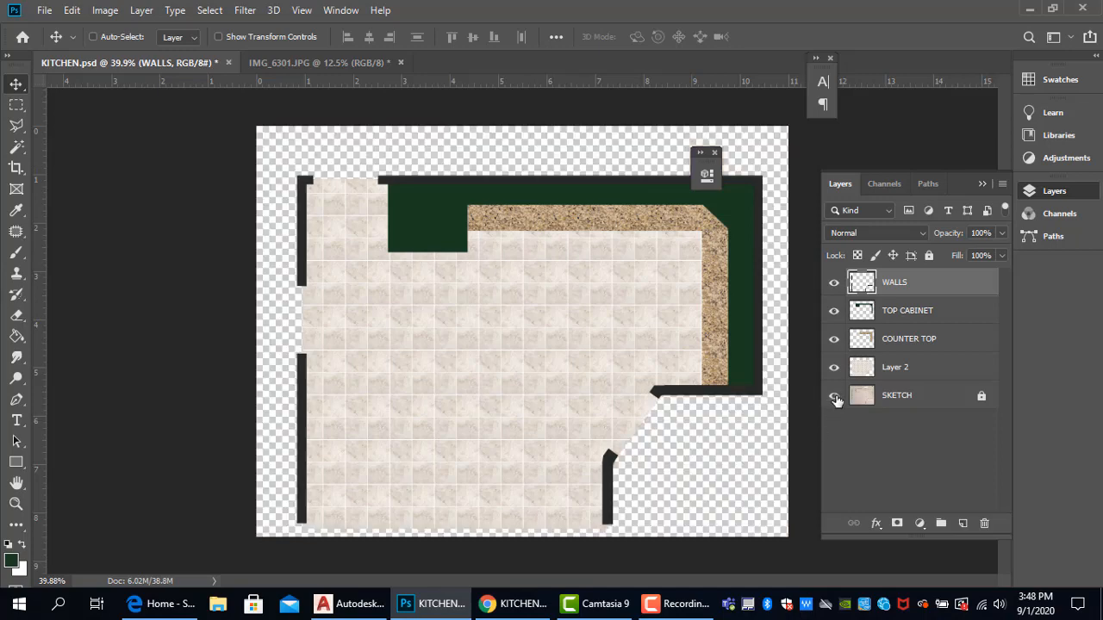
pyautogui.click(833, 396)
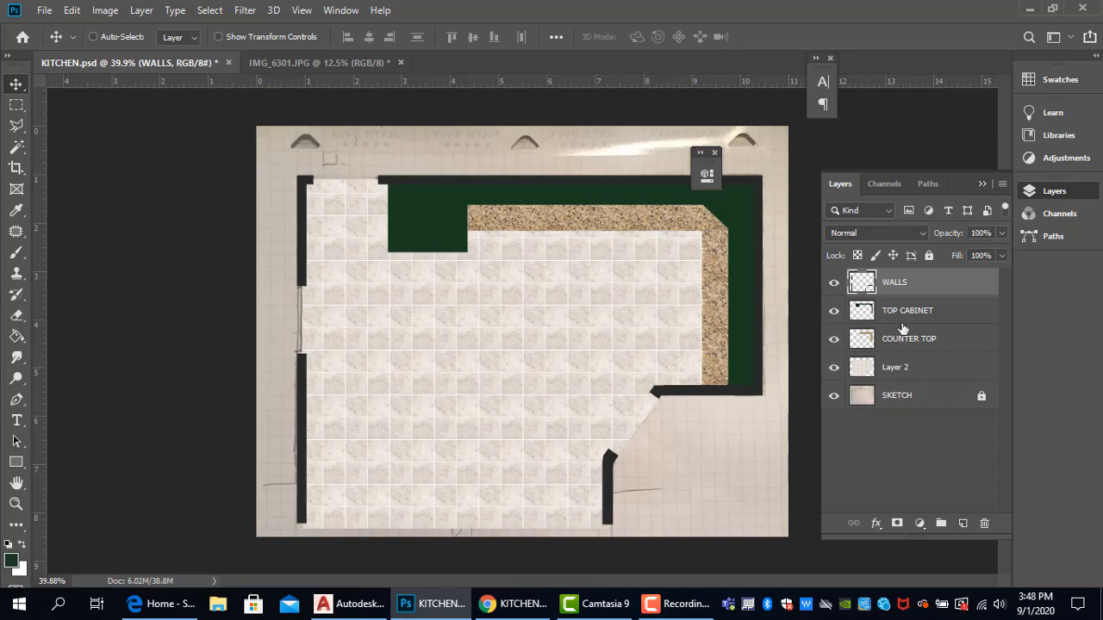
pyautogui.click(835, 316)
pyautogui.click(835, 316)
pyautogui.click(835, 315)
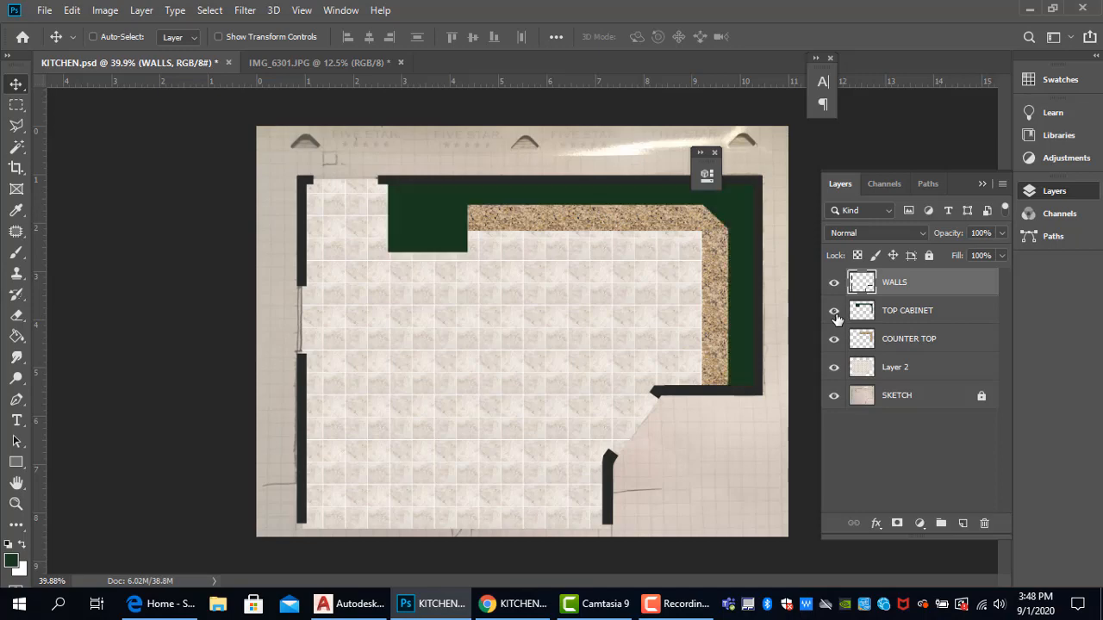
# Step: Review the plan by hiding the COUNTER TOP, TOP CABINET and WALLS layers and showing them again one at a time
pyautogui.click(834, 368)
pyautogui.click(834, 368)
pyautogui.click(833, 339)
pyautogui.click(833, 310)
pyautogui.click(833, 282)
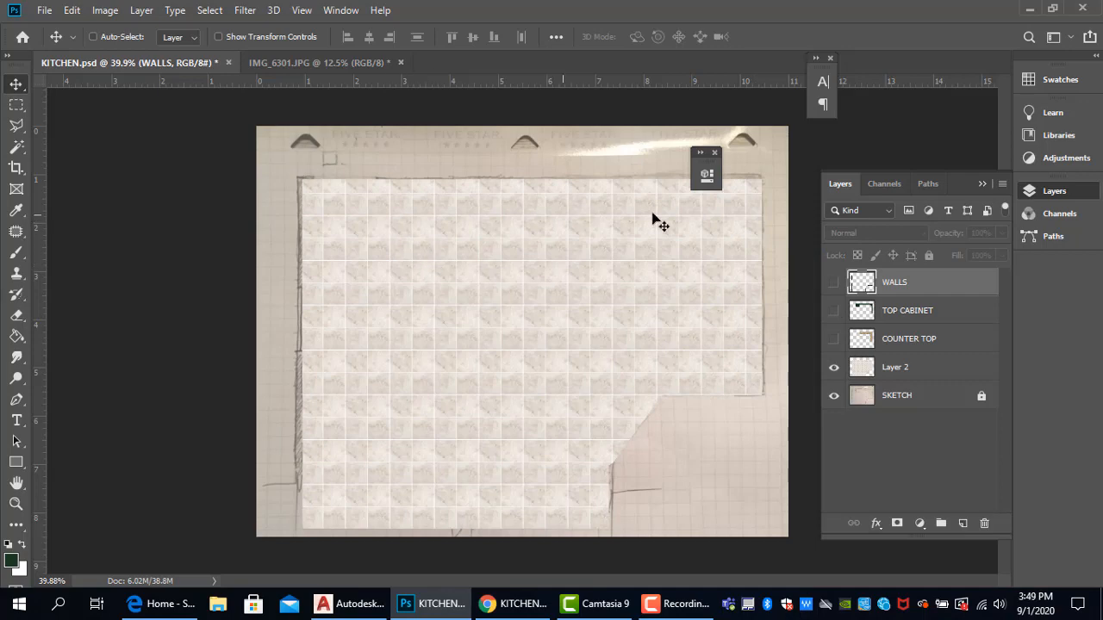
pyautogui.click(835, 283)
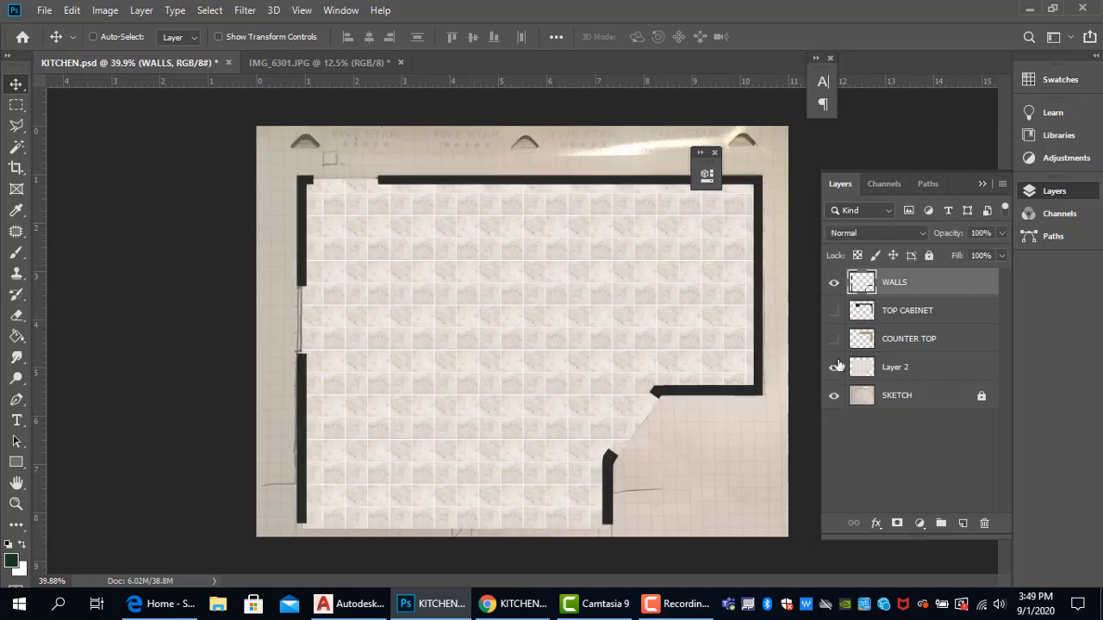
pyautogui.click(834, 339)
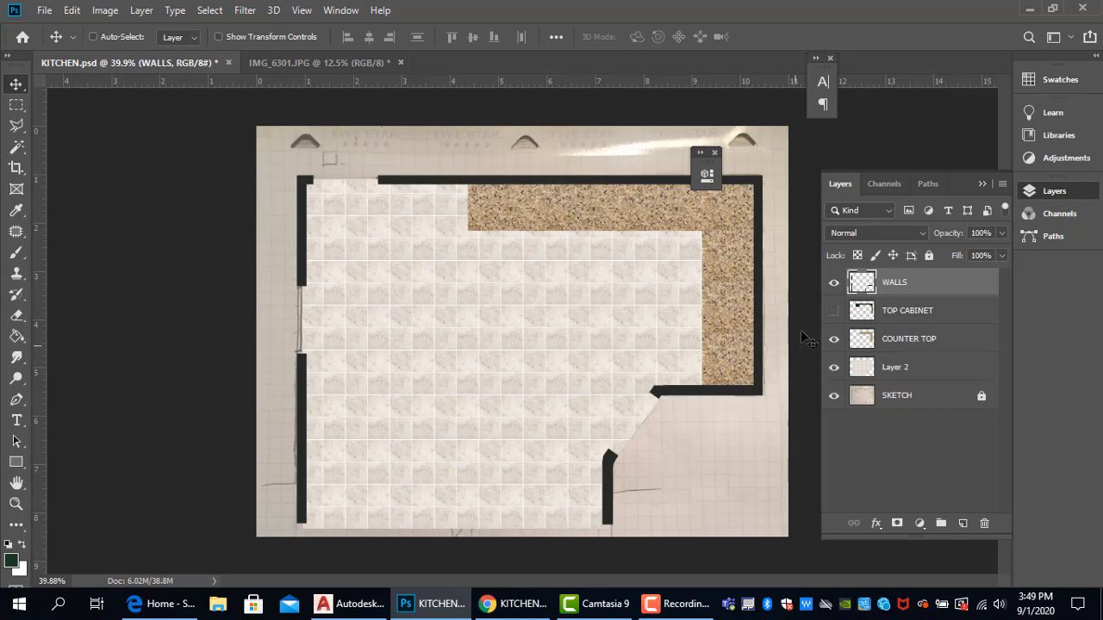
pyautogui.click(834, 311)
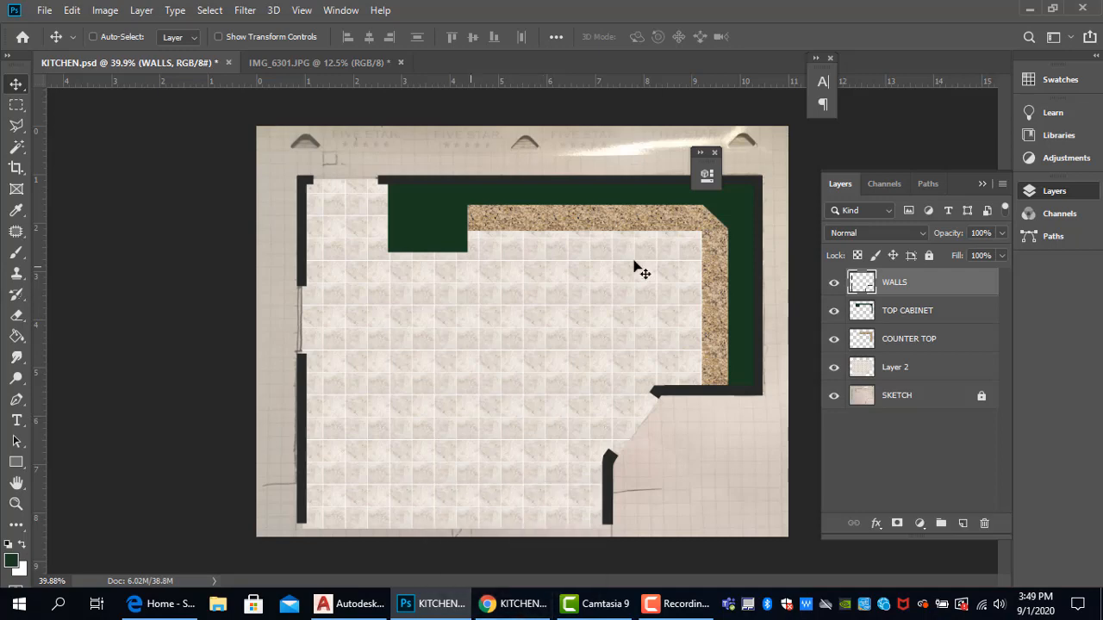
# Step: Switch to Chrome, copy the white double equal bowl kitchen sink image, and paste it into KITCHEN.psd in Photoshop
pyautogui.click(500, 605)
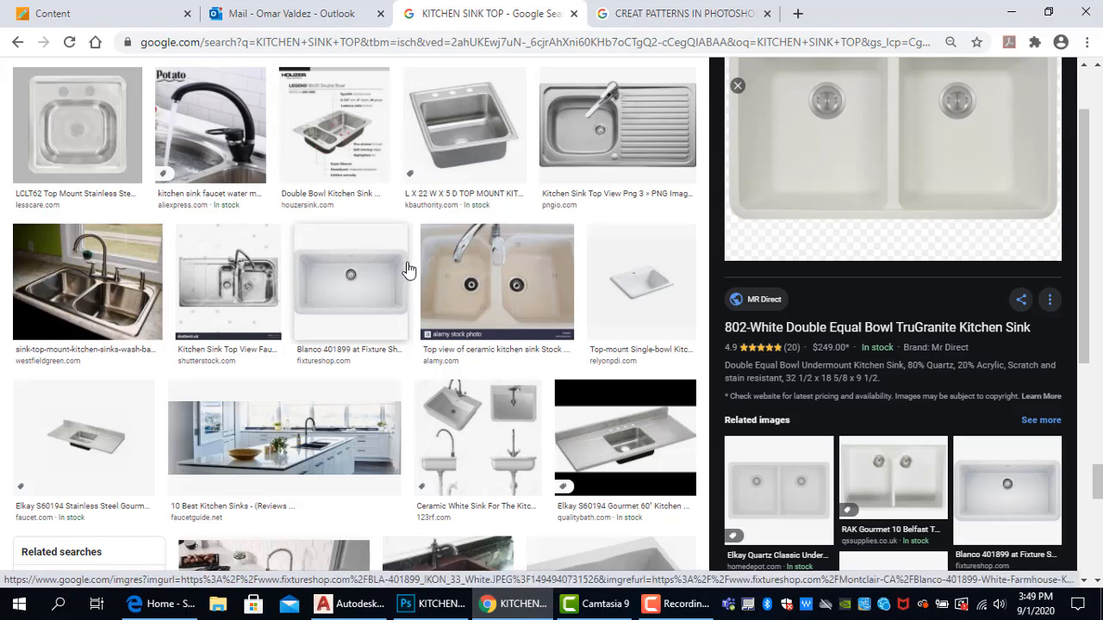
pyautogui.scroll(1, 520, 288)
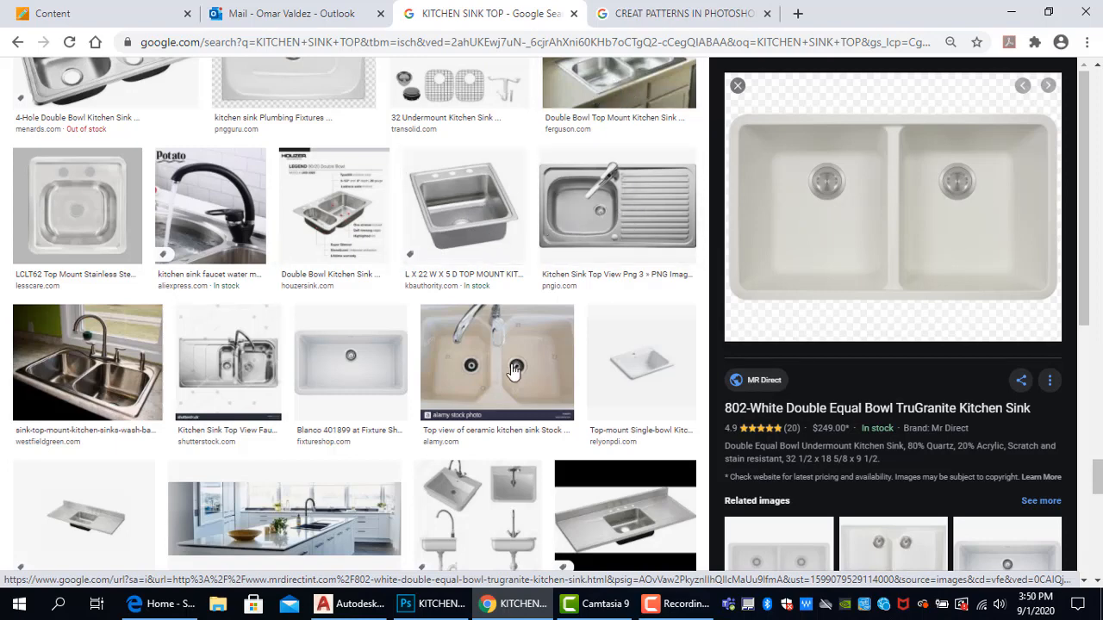
pyautogui.rightClick(844, 217)
pyautogui.click(905, 316)
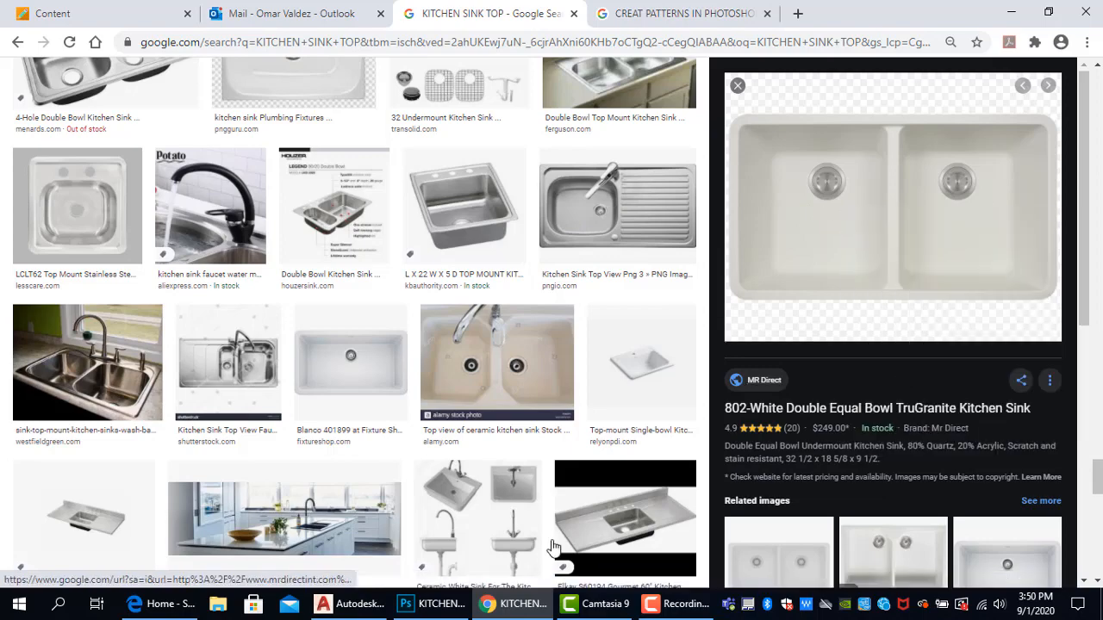
pyautogui.click(440, 605)
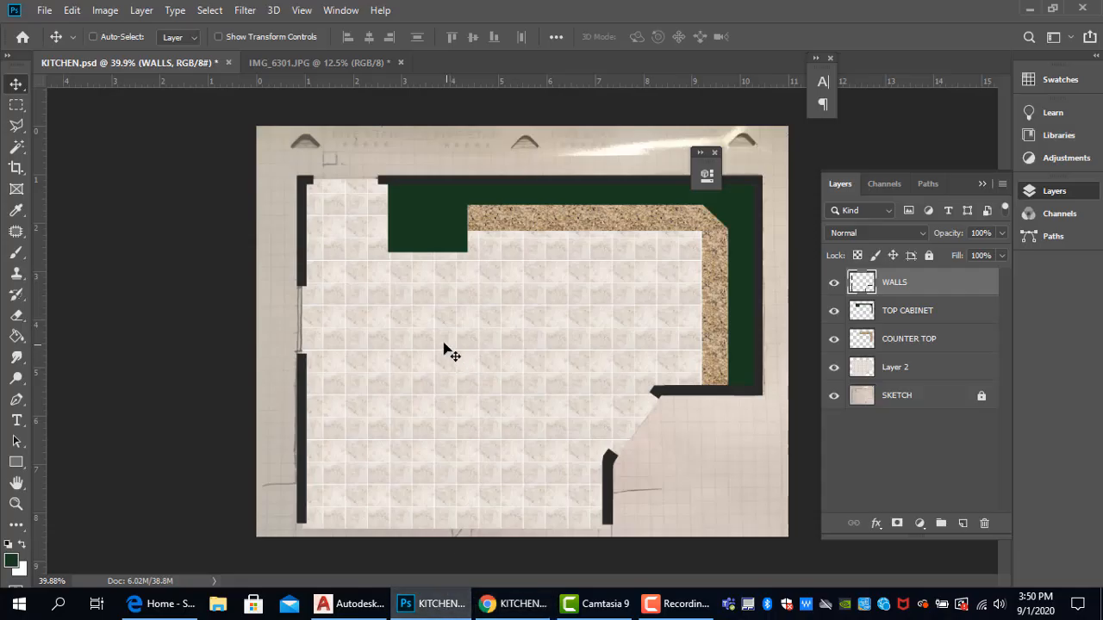
pyautogui.hotkey('ctrl', 'v')
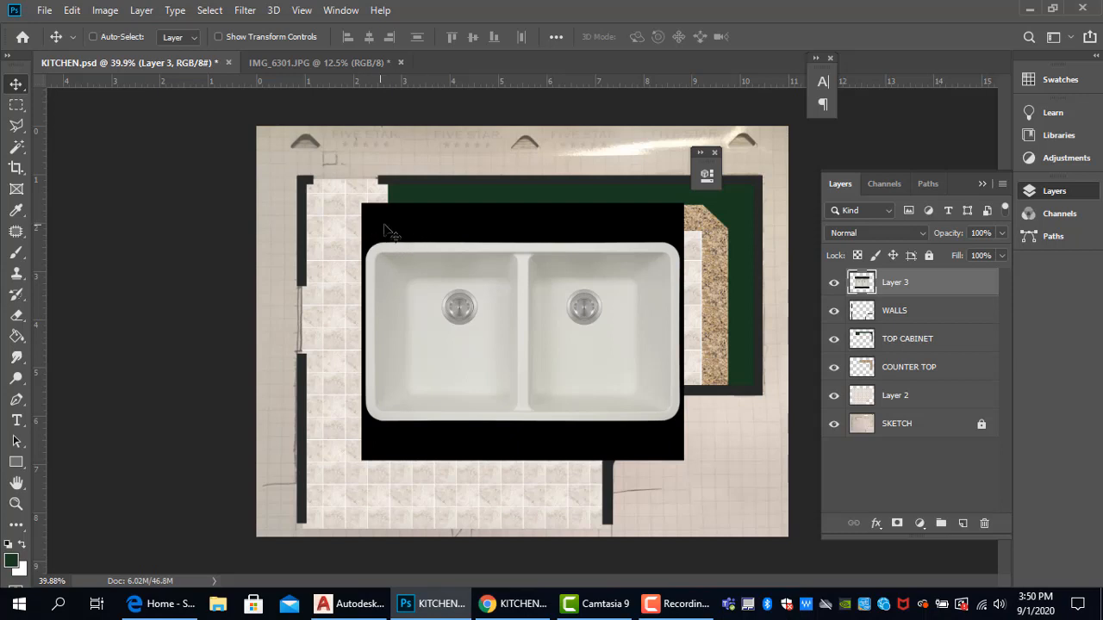
# Step: Delete the black background around the pasted sink using the Magic Wand and rename its layer SINK
pyautogui.click(15, 150)
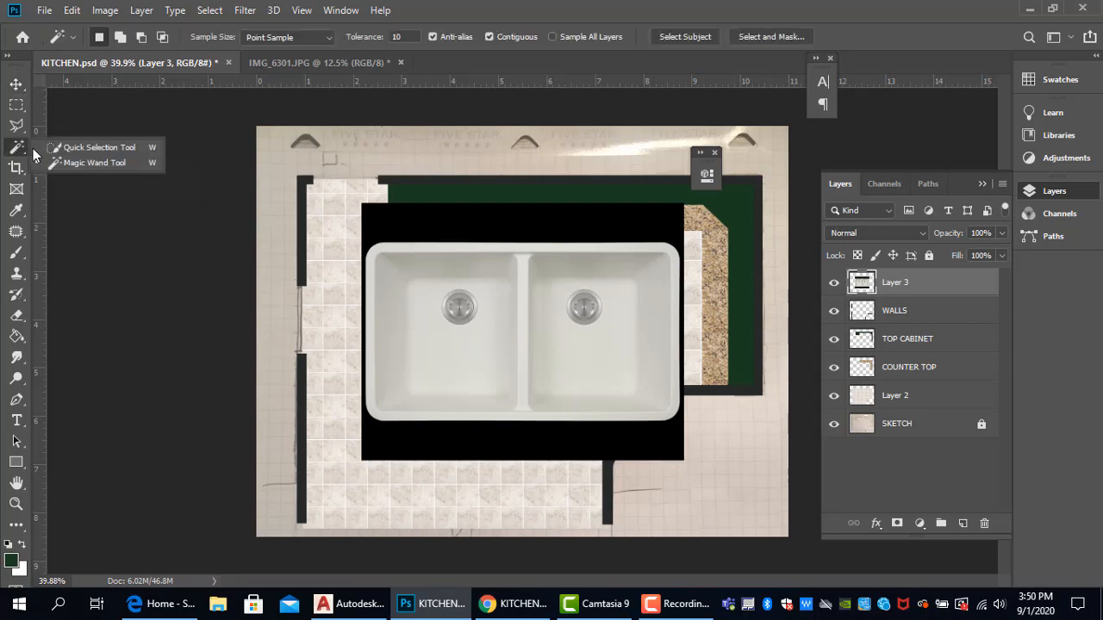
pyautogui.click(83, 164)
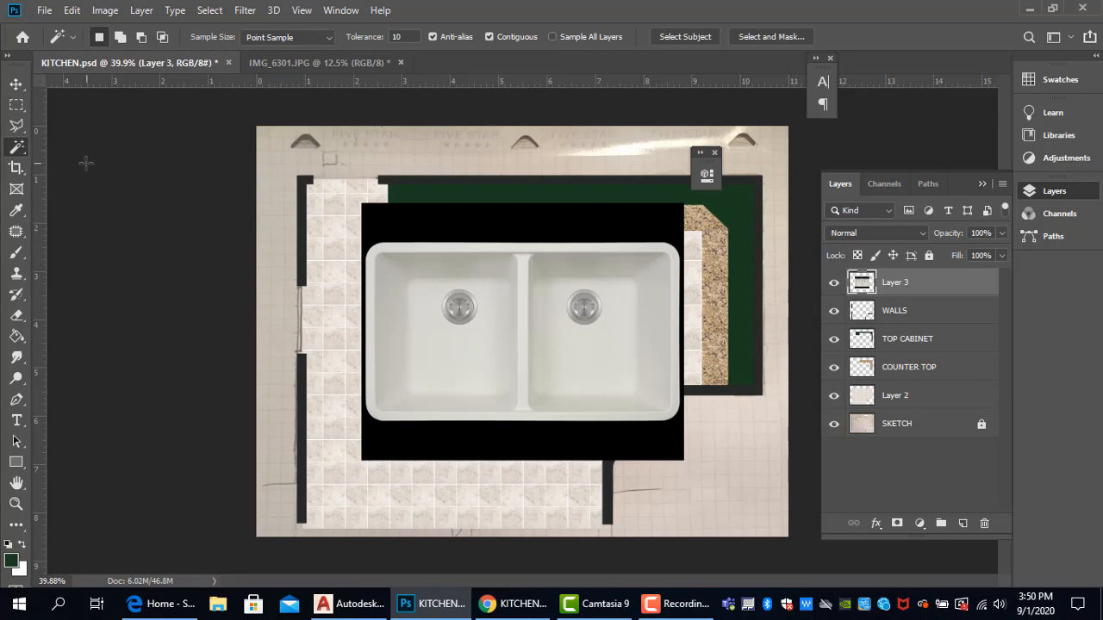
pyautogui.click(419, 217)
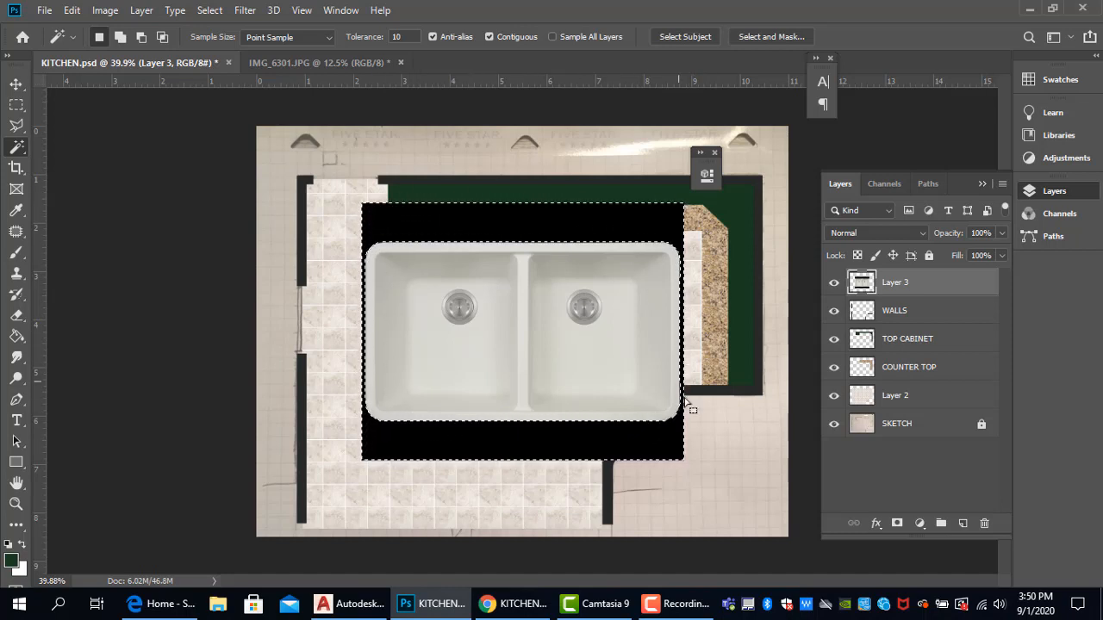
pyautogui.press('Delete')
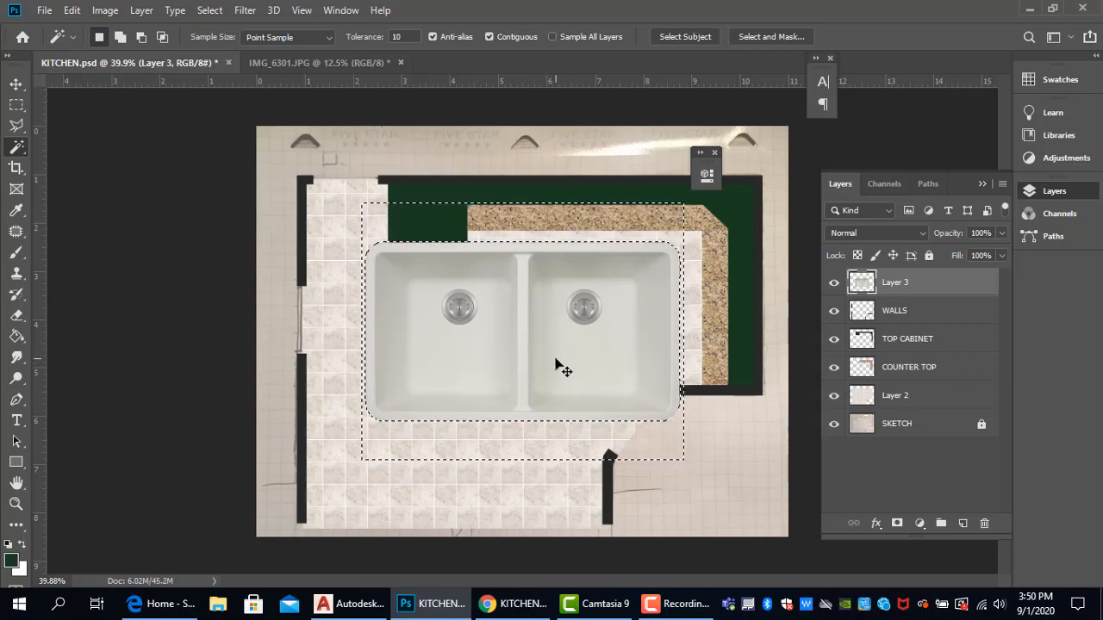
pyautogui.hotkey('ctrl', 'd')
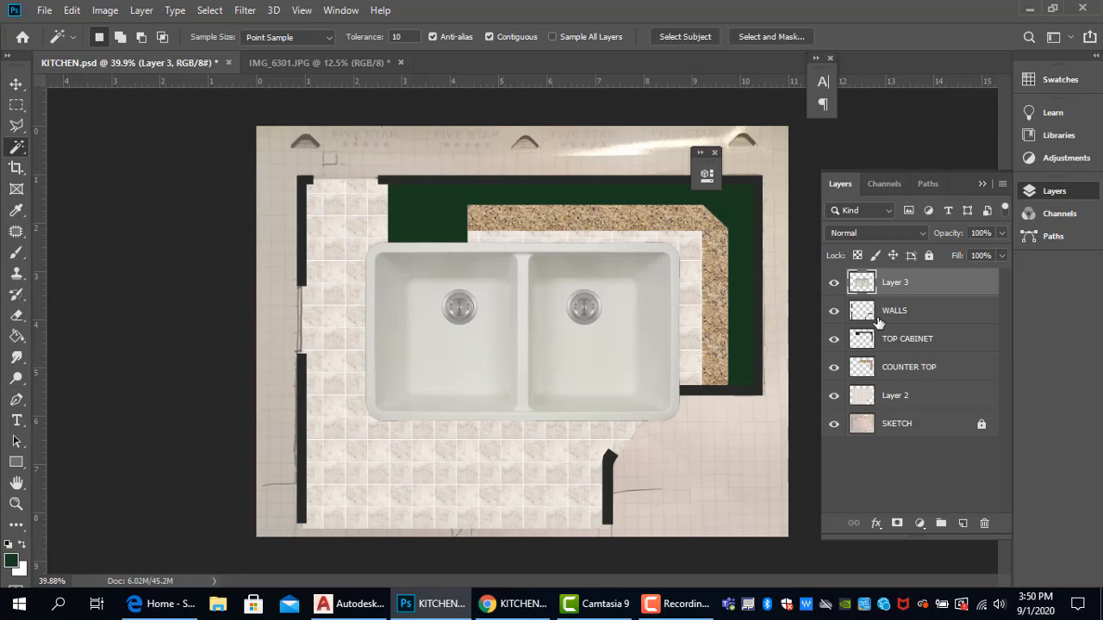
pyautogui.doubleClick(893, 287)
pyautogui.press('Return')
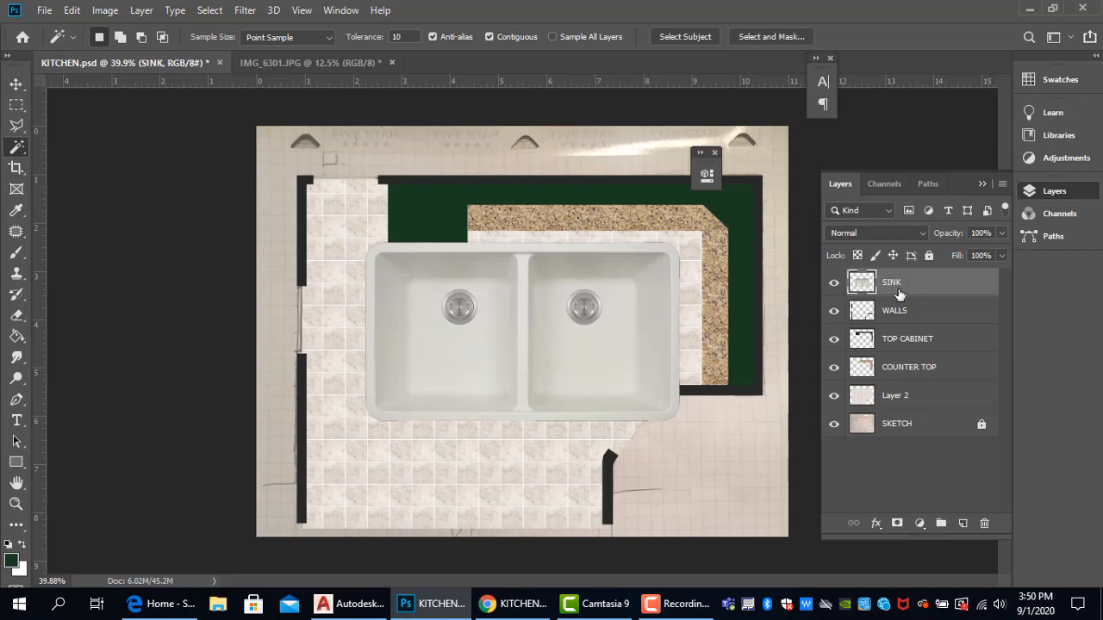
# Step: Scale the sink proportionally to about 25% with Free Transform and place it over the upper counter run
pyautogui.click(15, 83)
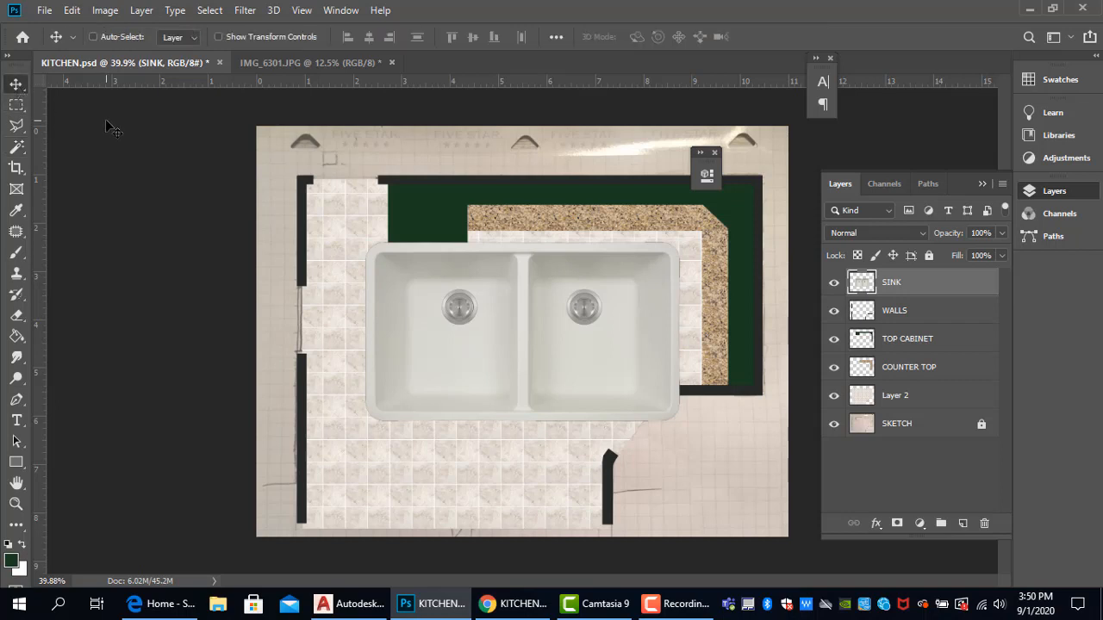
pyautogui.hotkey('ctrl', 't')
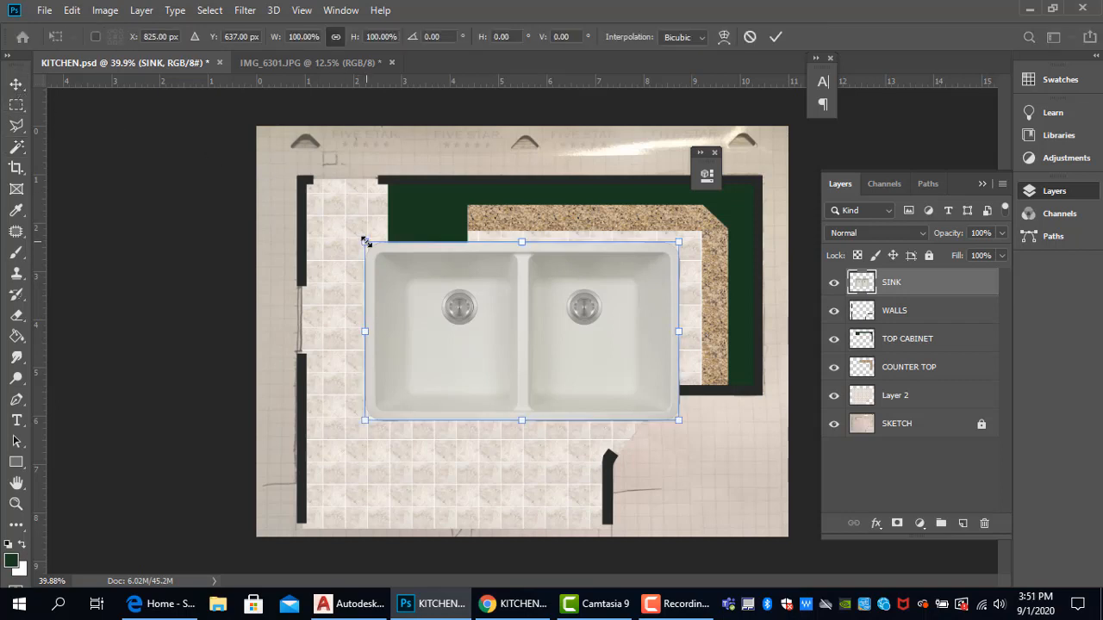
pyautogui.moveTo(366, 243); pyautogui.dragTo(585, 368)
pyautogui.moveTo(630, 405); pyautogui.dragTo(627, 239)
pyautogui.scroll(5, 627, 239)
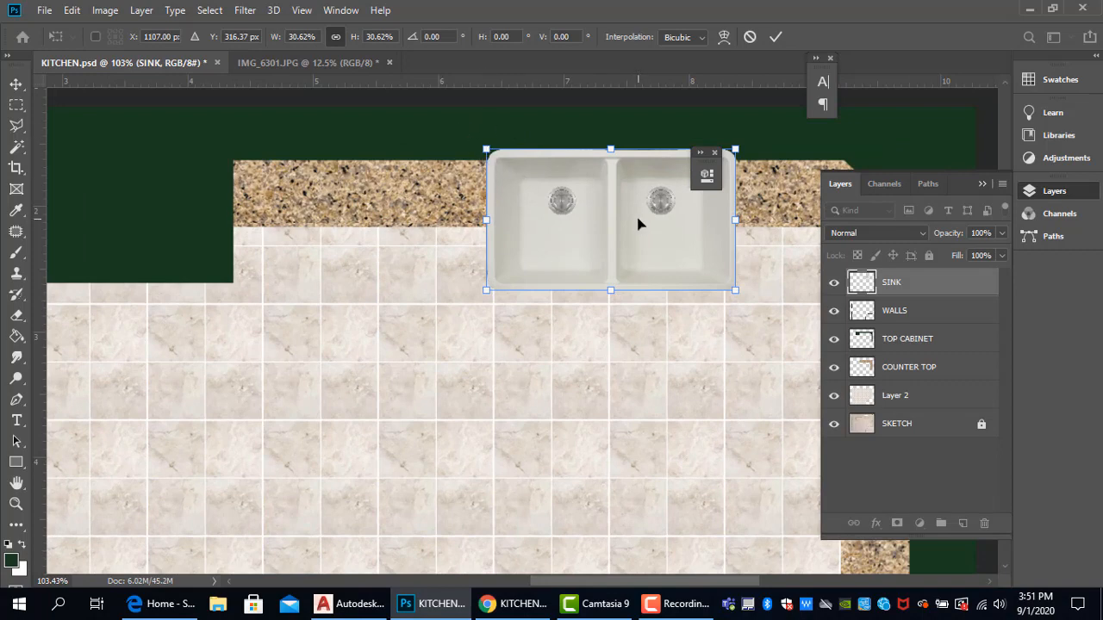
pyautogui.moveTo(733, 297); pyautogui.dragTo(689, 263)
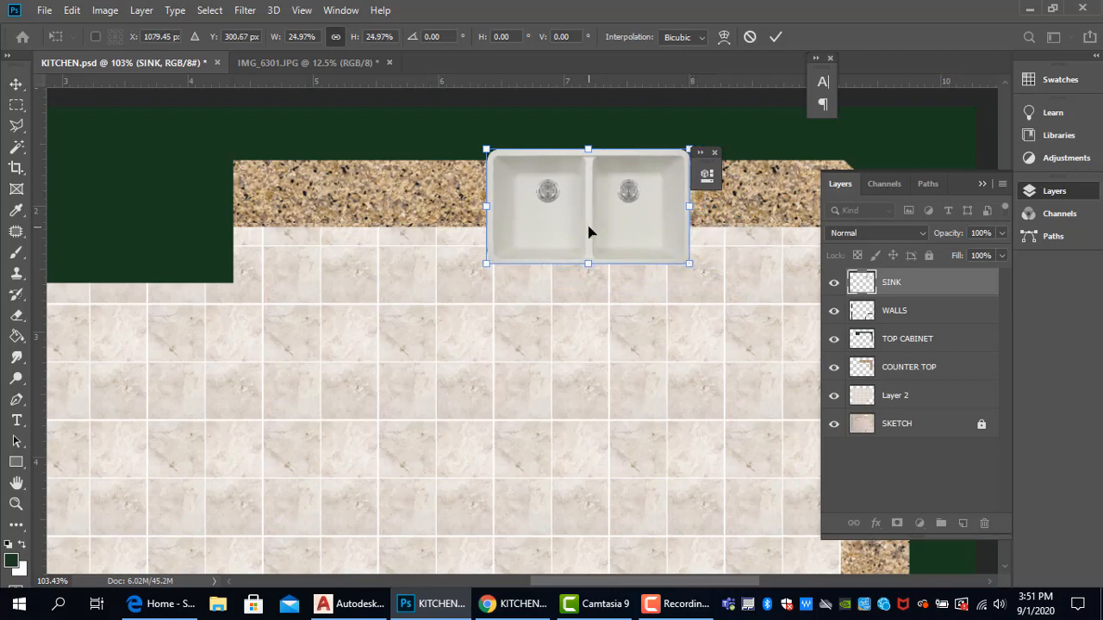
pyautogui.moveTo(591, 231); pyautogui.dragTo(605, 203)
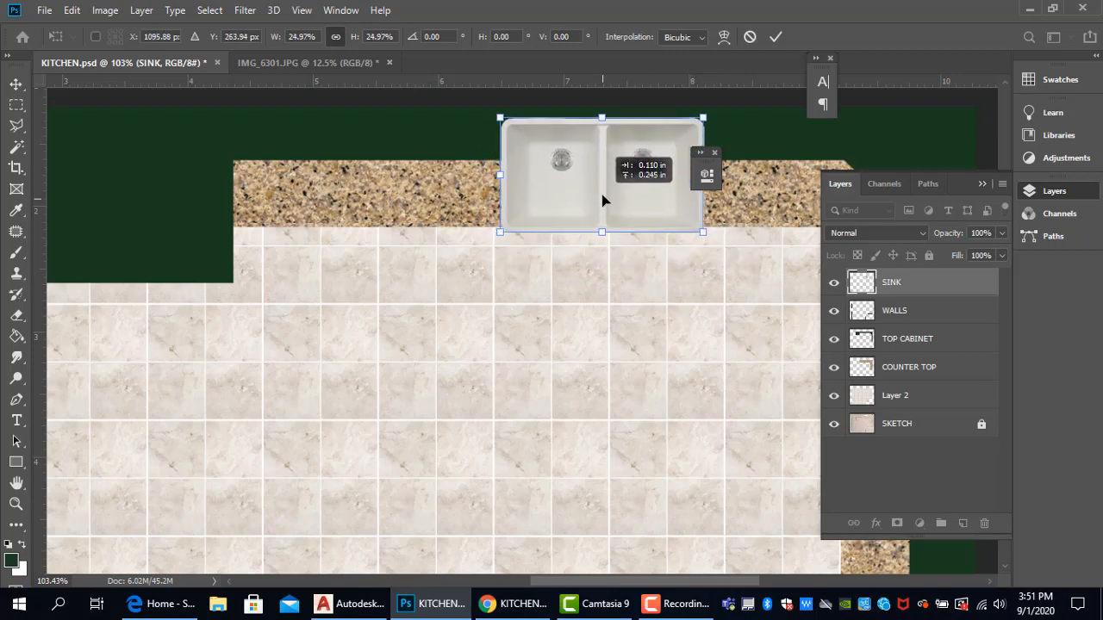
pyautogui.moveTo(603, 203); pyautogui.dragTo(602, 195)
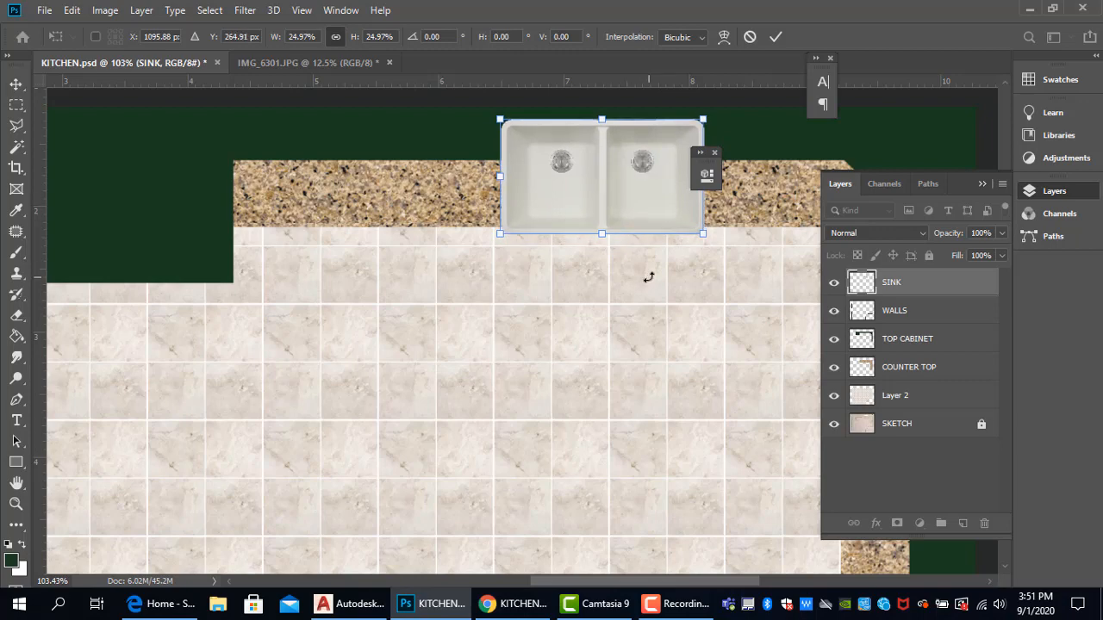
pyautogui.press('Return')
# Step: Shrink the sink further to about 85% with Free Transform, keeping it over the upper counter
pyautogui.keyDown('alt'); pyautogui.scroll(-3, 686, 338); pyautogui.keyUp('alt')
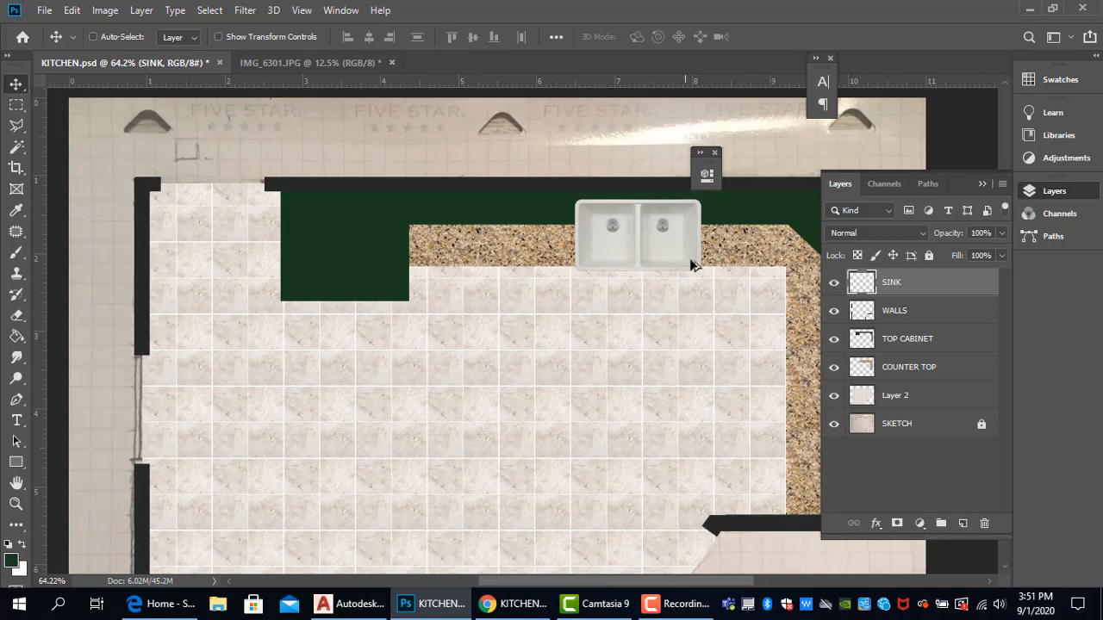
pyautogui.keyDown('alt'); pyautogui.scroll(3, 693, 265); pyautogui.keyUp('alt')
pyautogui.hotkey('ctrl', 't')
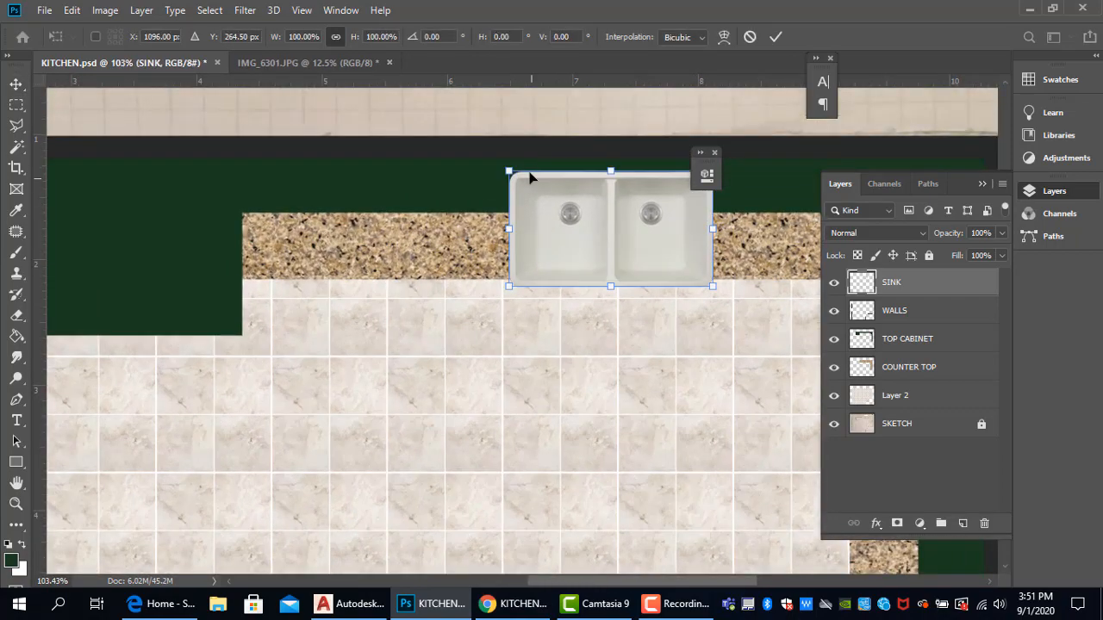
pyautogui.moveTo(508, 171); pyautogui.dragTo(529, 182)
pyautogui.scroll(-4, 585, 295)
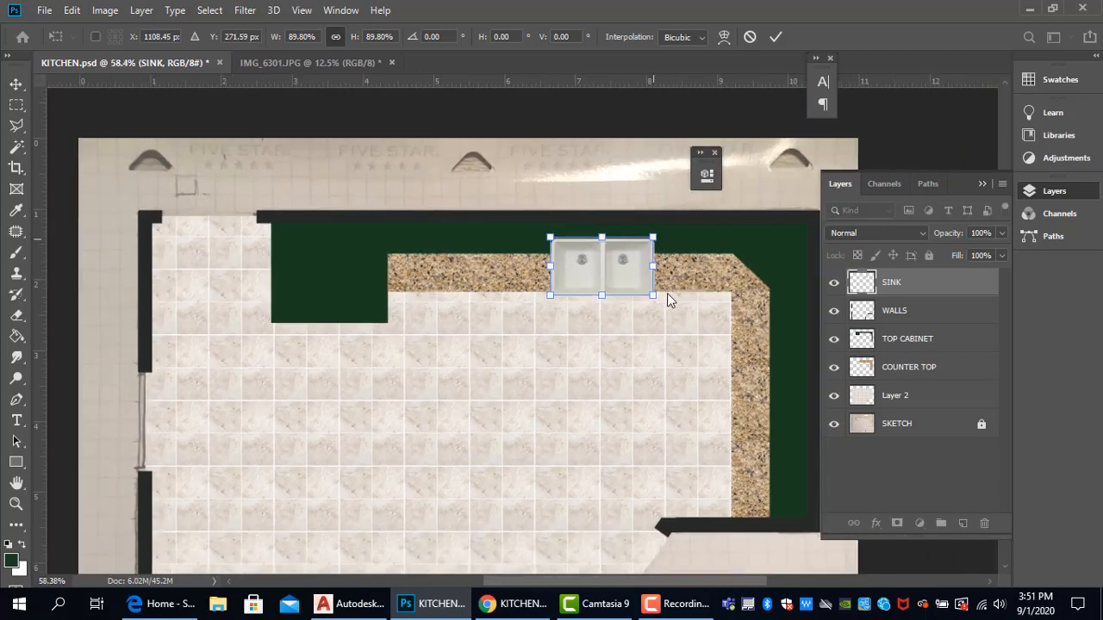
pyautogui.moveTo(655, 296); pyautogui.dragTo(612, 278)
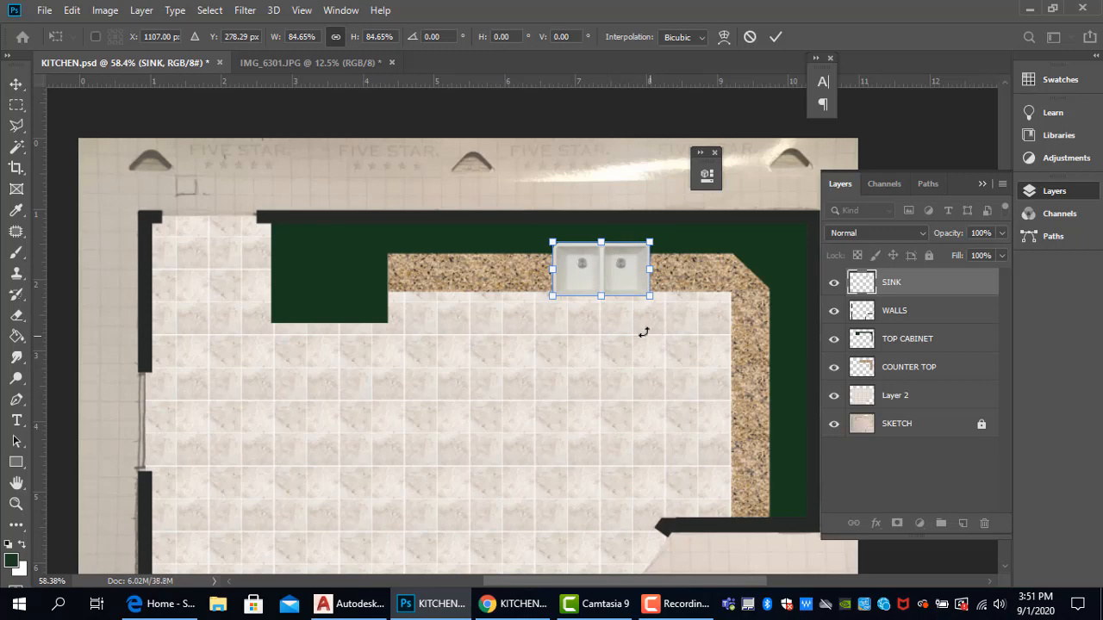
pyautogui.scroll(1, 629, 332)
pyautogui.press('Return')
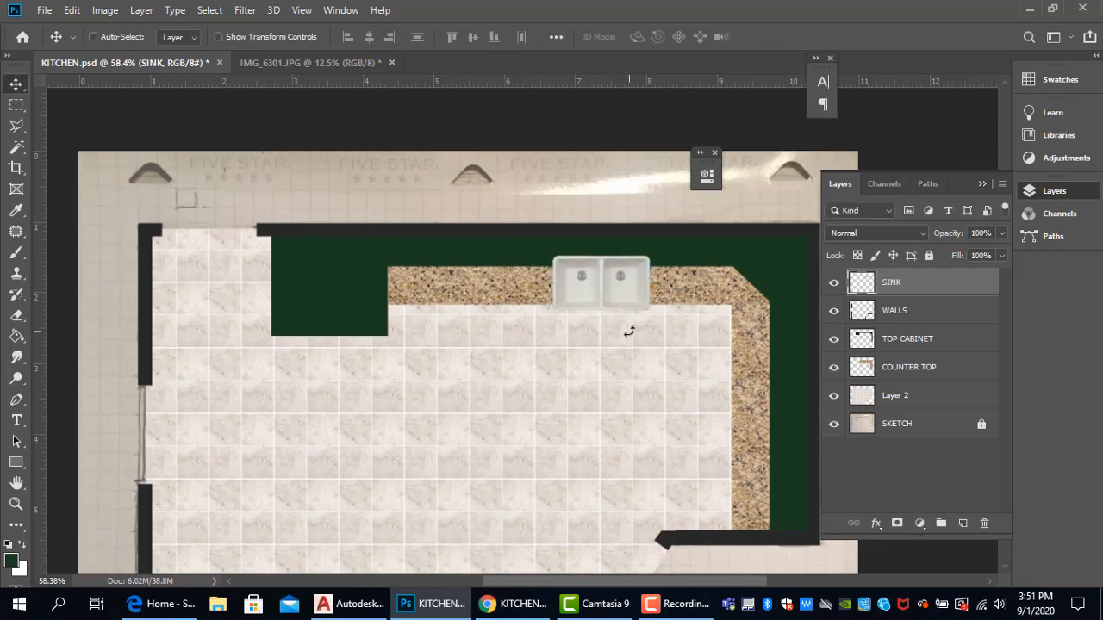
# Step: Move the SINK layer below TOP CABINET and directly above COUNTER TOP
pyautogui.scroll(3, 619, 290)
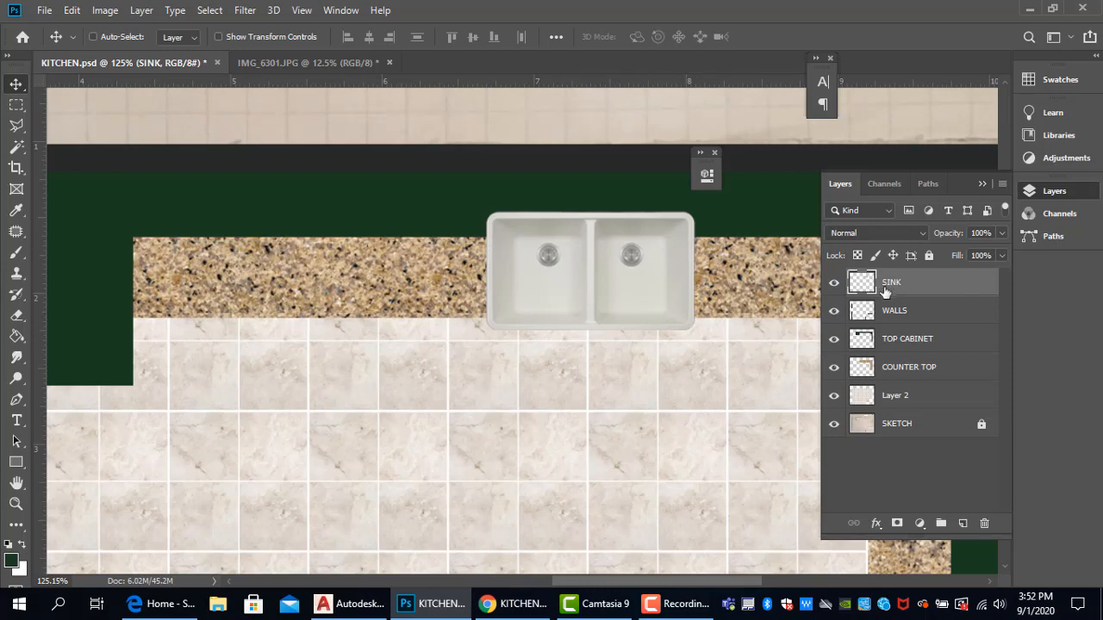
pyautogui.moveTo(892, 283); pyautogui.dragTo(899, 353)
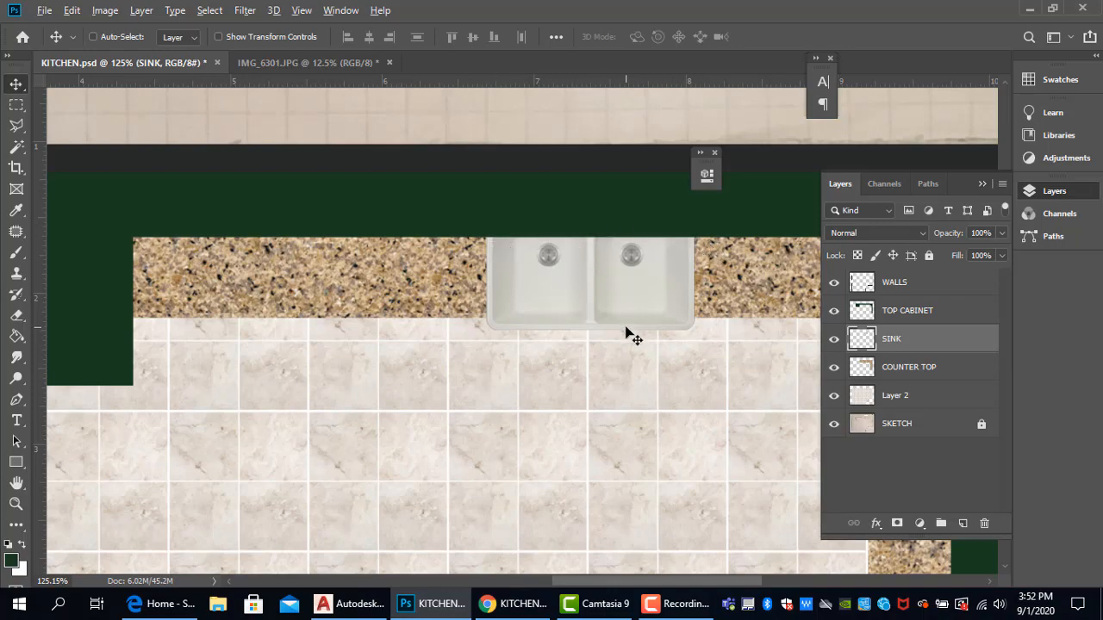
pyautogui.scroll(-11, 624, 327)
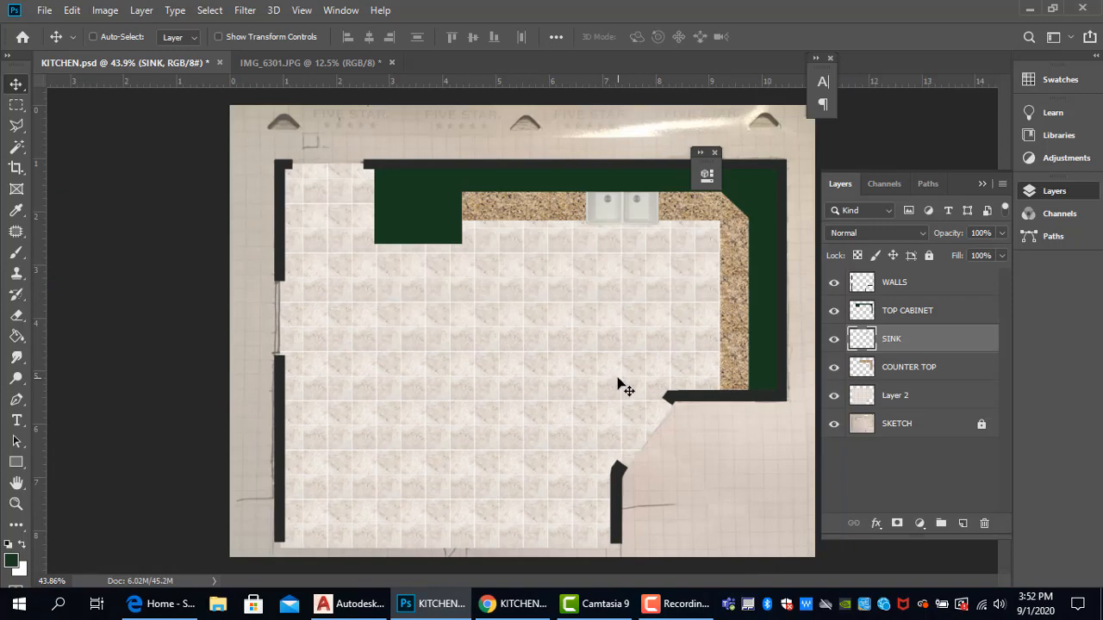
pyautogui.scroll(1, 616, 317)
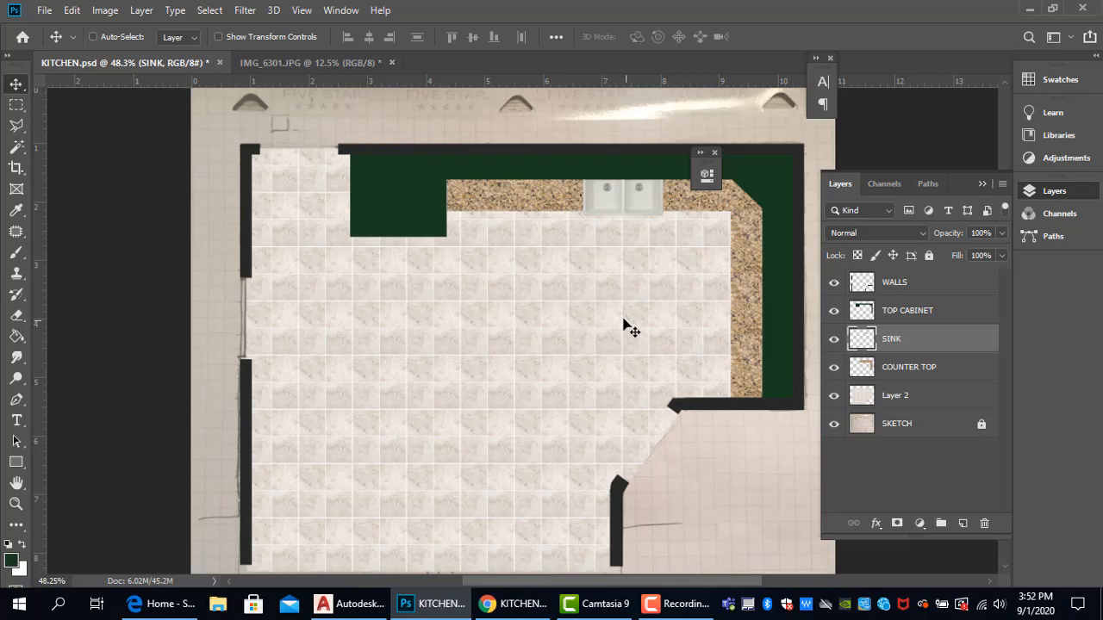
pyautogui.scroll(-1, 579, 318)
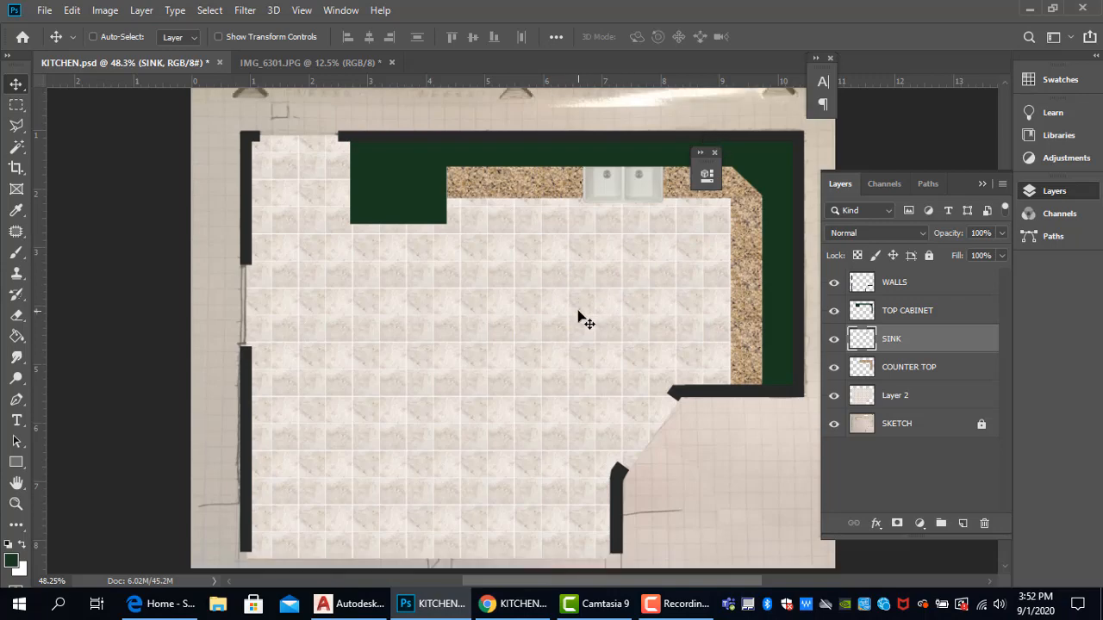
pyautogui.scroll(-1, 579, 317)
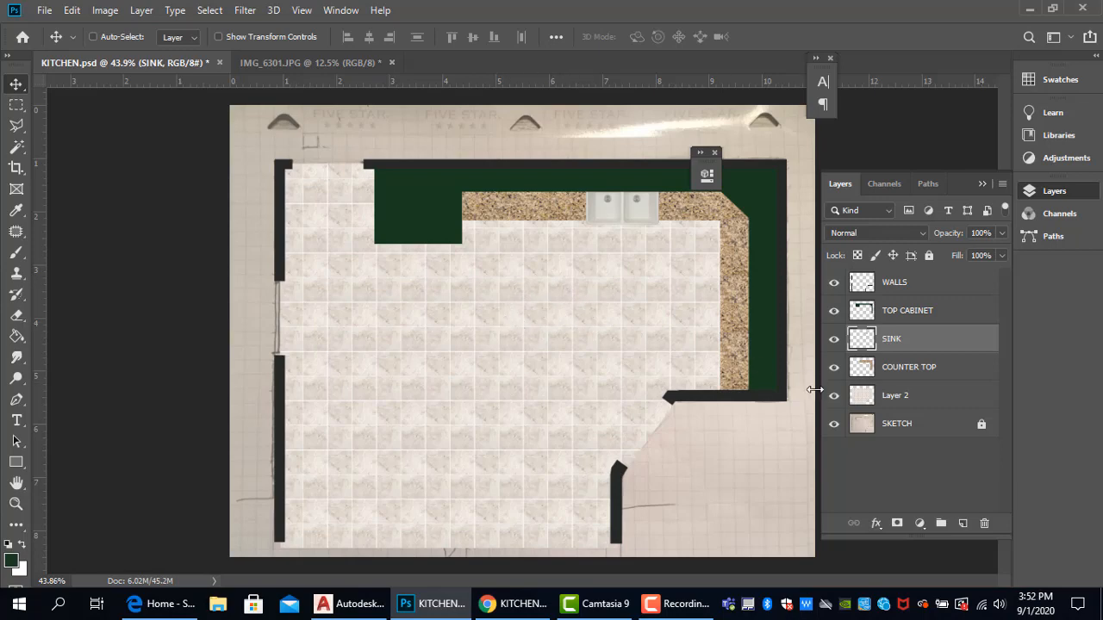
pyautogui.click(893, 313)
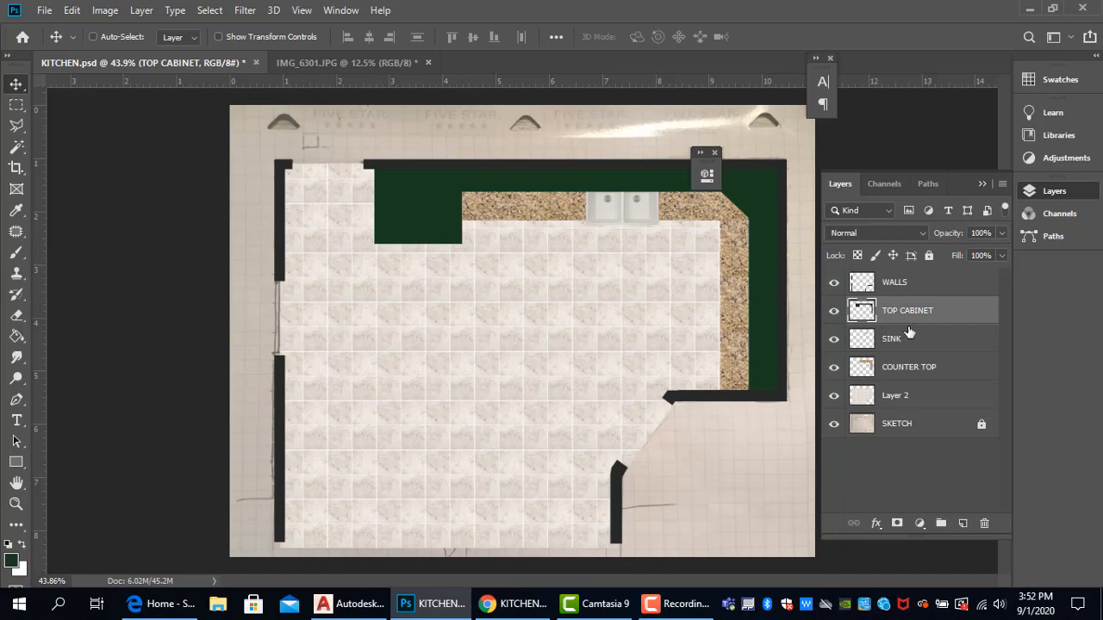
pyautogui.click(876, 524)
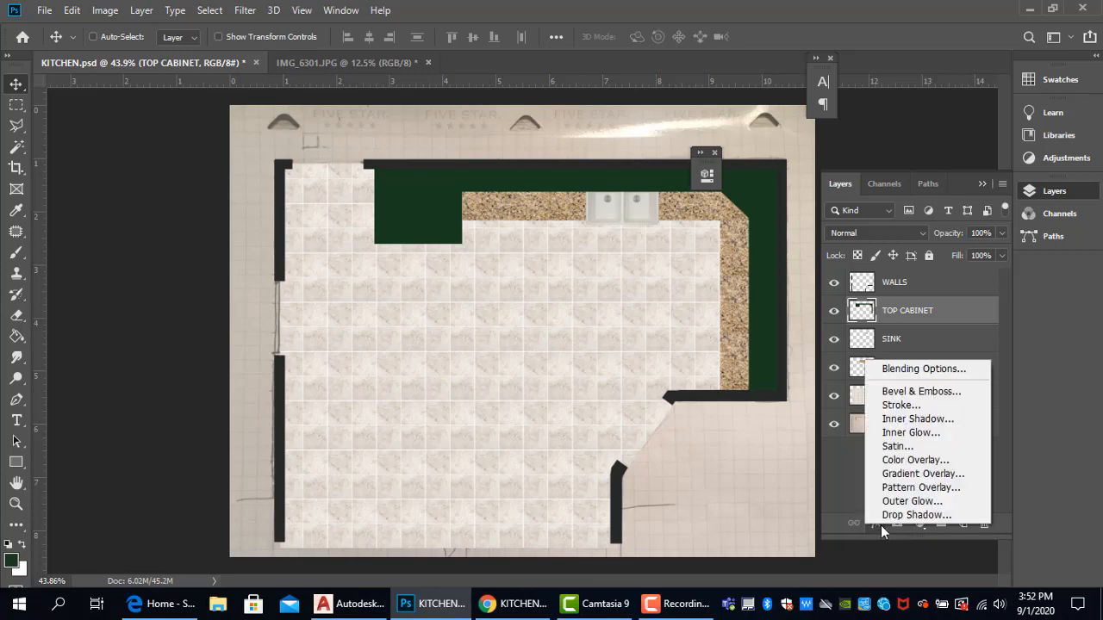
pyautogui.click(910, 515)
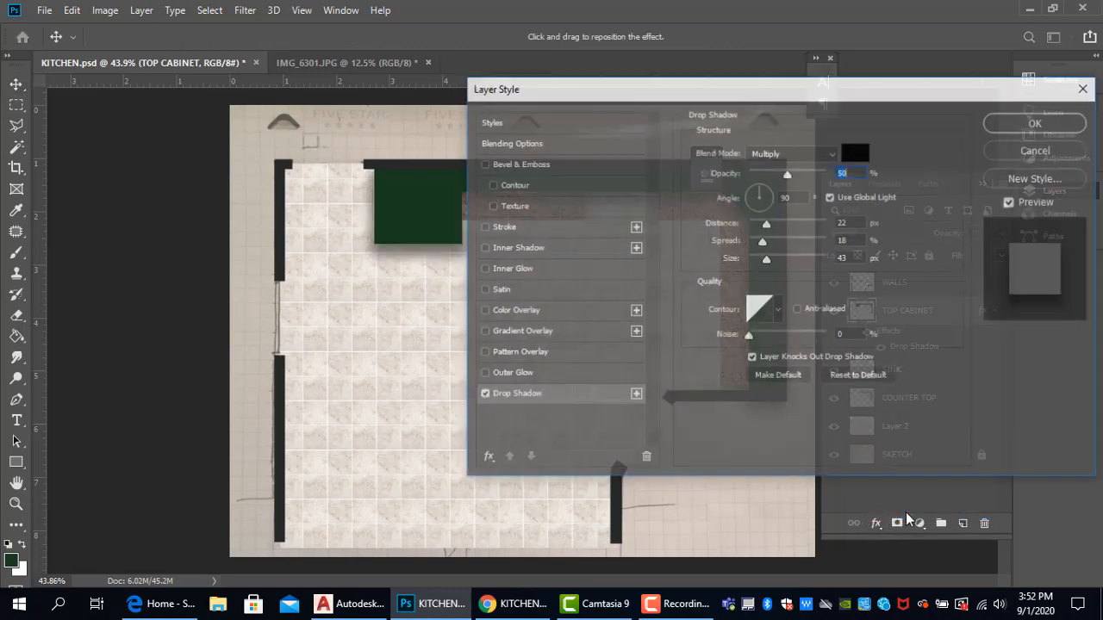
pyautogui.moveTo(674, 95); pyautogui.dragTo(865, 91)
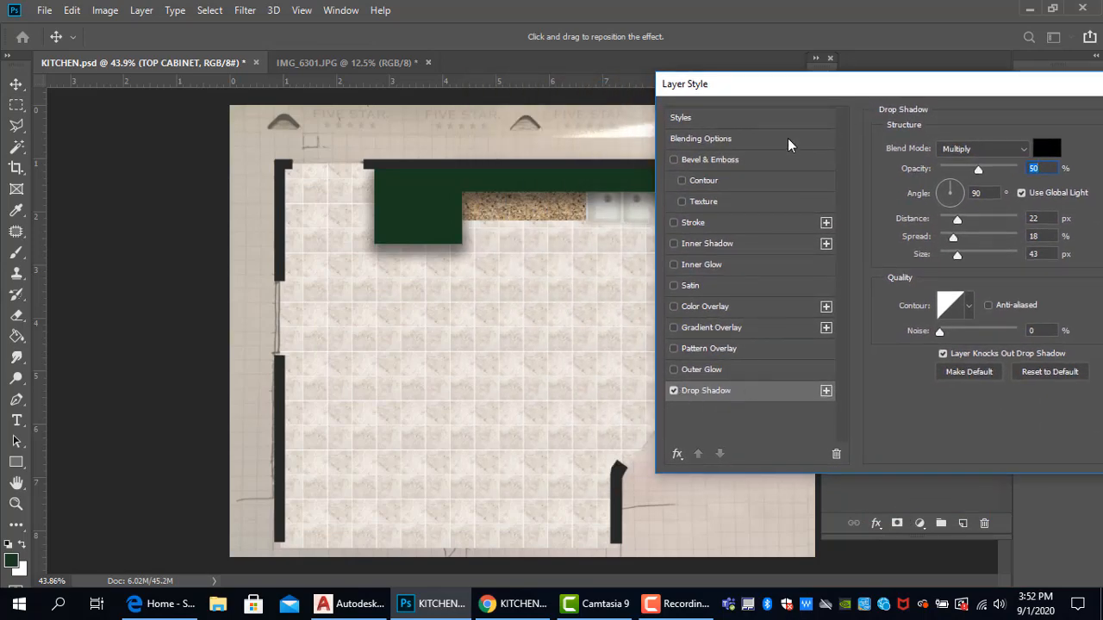
pyautogui.press('Escape')
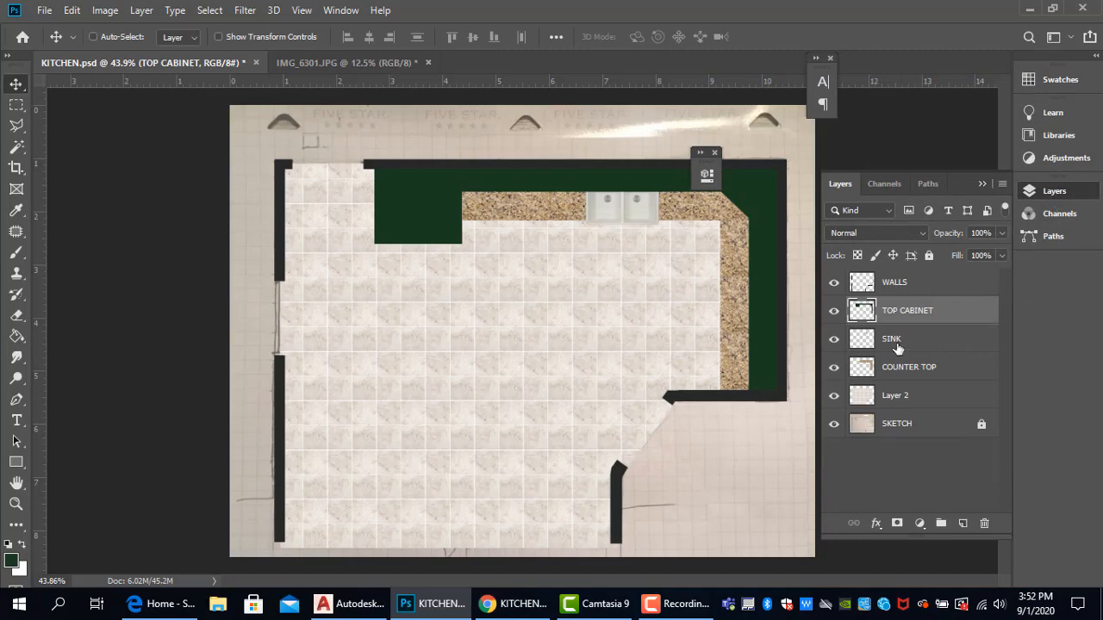
# Step: Add a drop shadow to the WALLS layer with distance 16 px, spread 10% and size 35 px
pyautogui.click(899, 290)
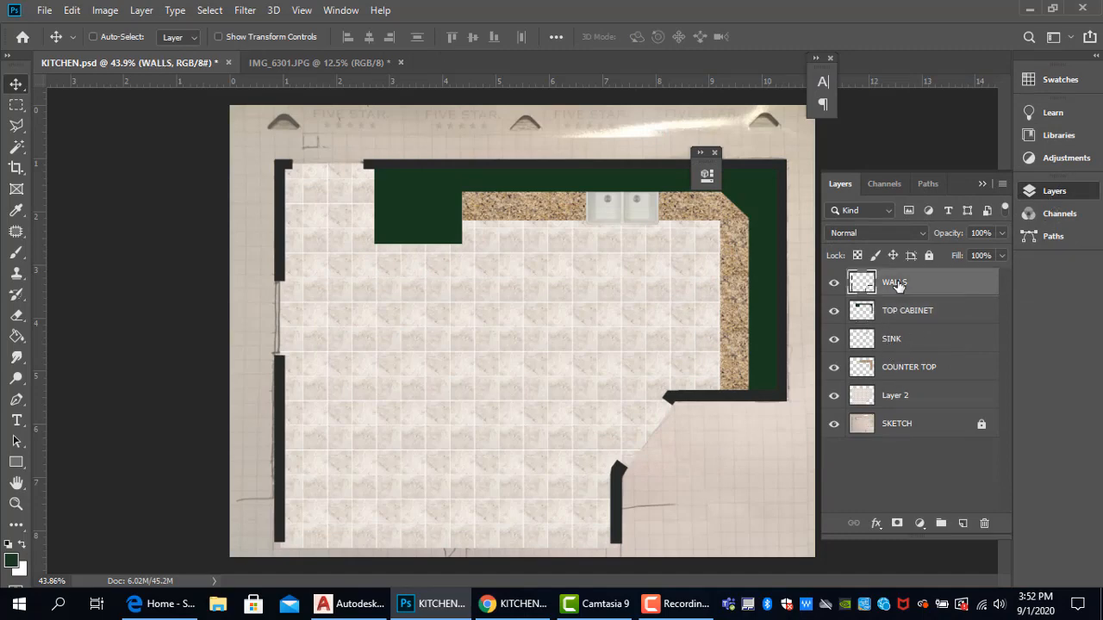
pyautogui.click(878, 525)
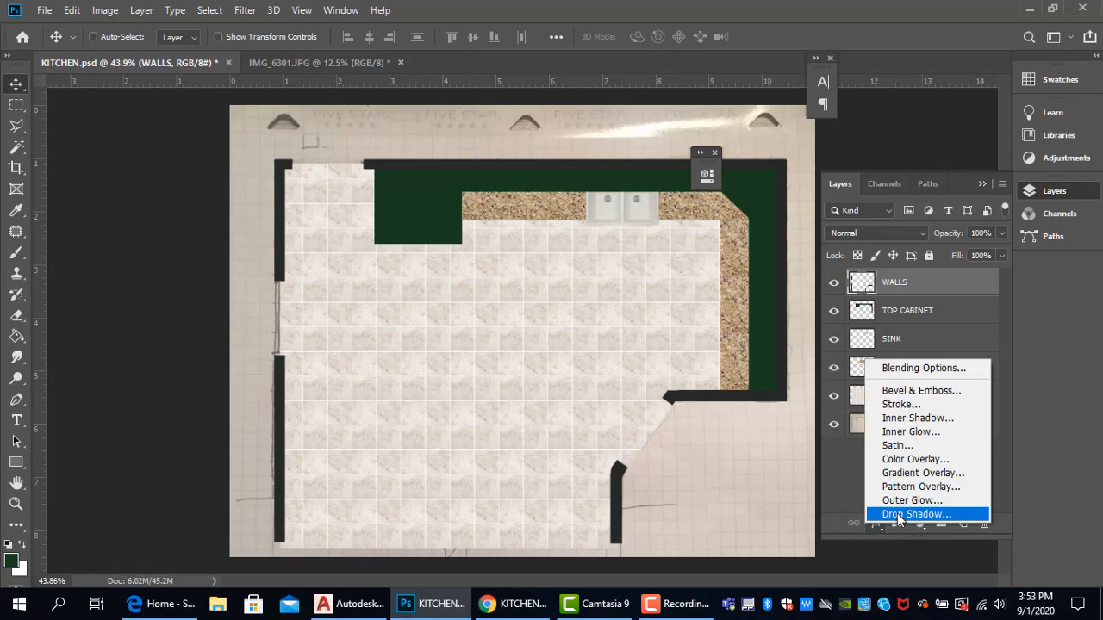
pyautogui.click(899, 514)
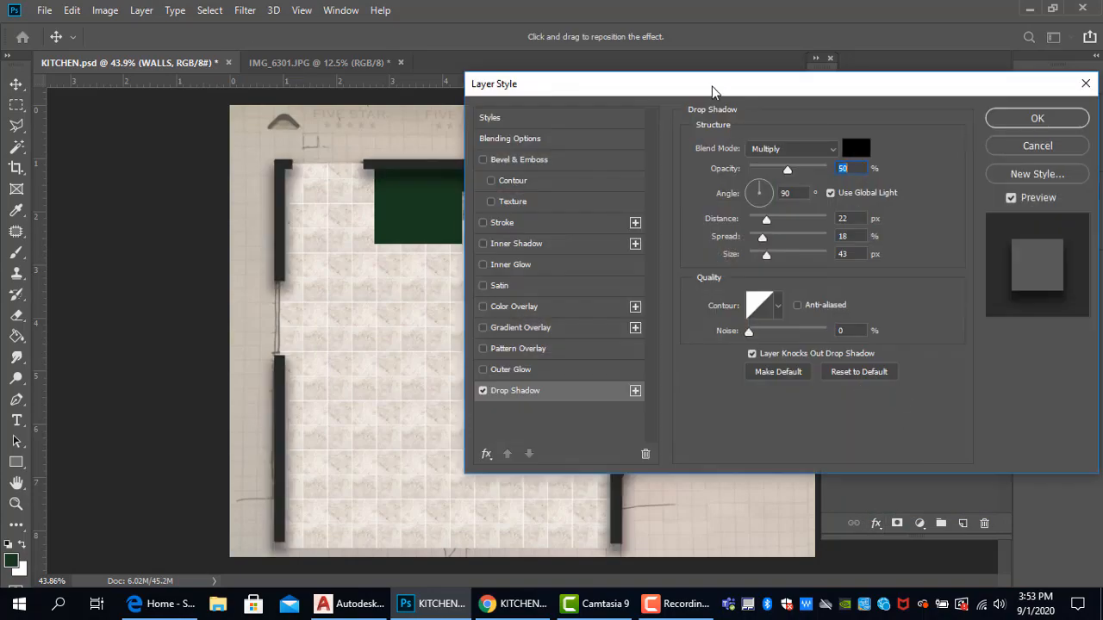
pyautogui.moveTo(712, 87); pyautogui.dragTo(902, 72)
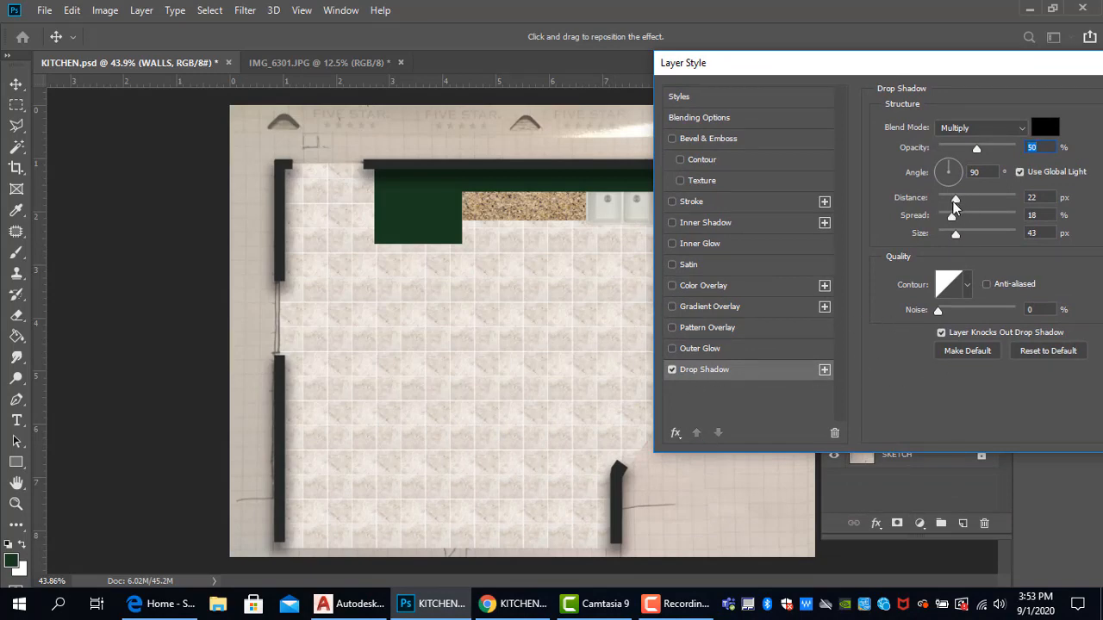
pyautogui.moveTo(956, 195)
pyautogui.mouseDown()
pyautogui.moveTo(976, 194)
pyautogui.moveTo(954, 201)
pyautogui.moveTo(973, 217)
pyautogui.moveTo(946, 224)
pyautogui.moveTo(965, 236)
pyautogui.moveTo(954, 238)
pyautogui.moveTo(947, 201)
pyautogui.mouseUp()
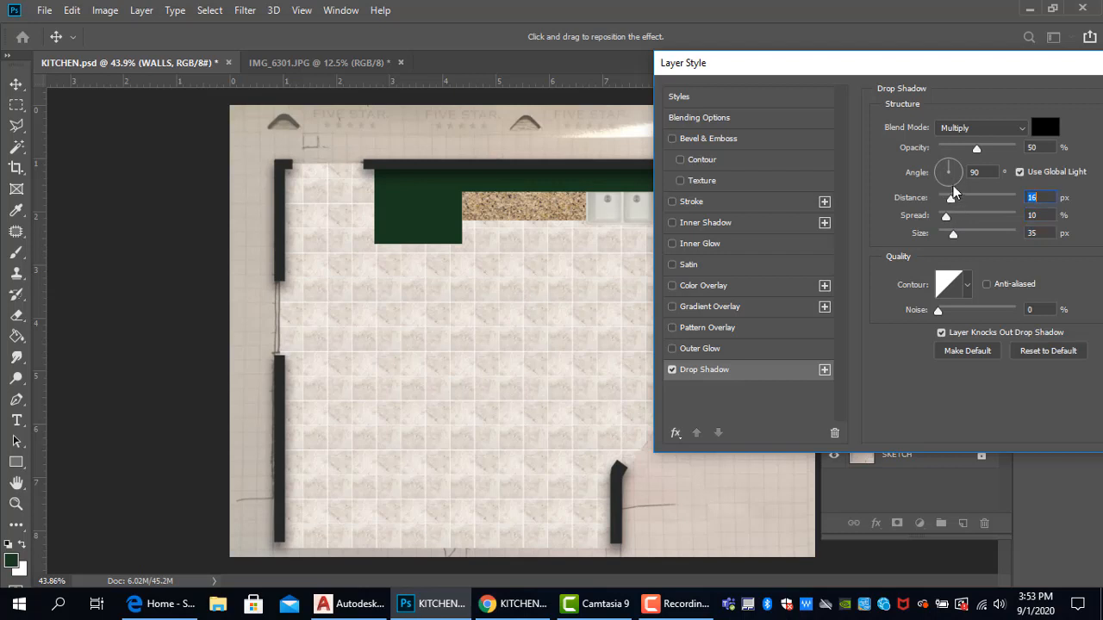
# Step: Set the WALLS drop shadow's angle to 117° and apply the layer style
pyautogui.moveTo(955, 175); pyautogui.dragTo(941, 173)
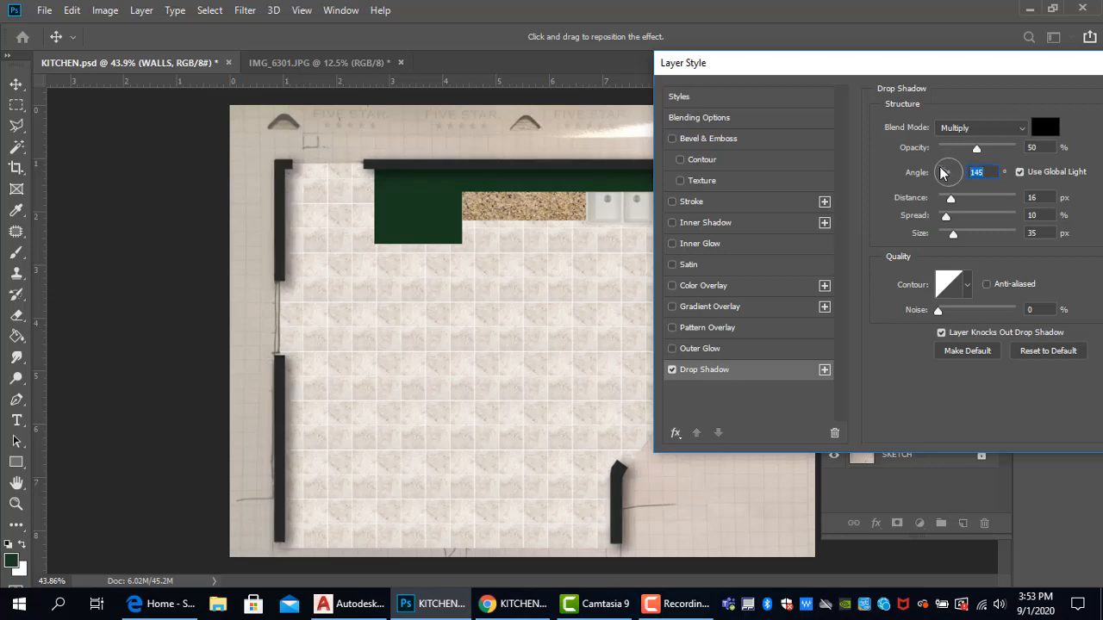
pyautogui.moveTo(941, 173); pyautogui.dragTo(946, 171)
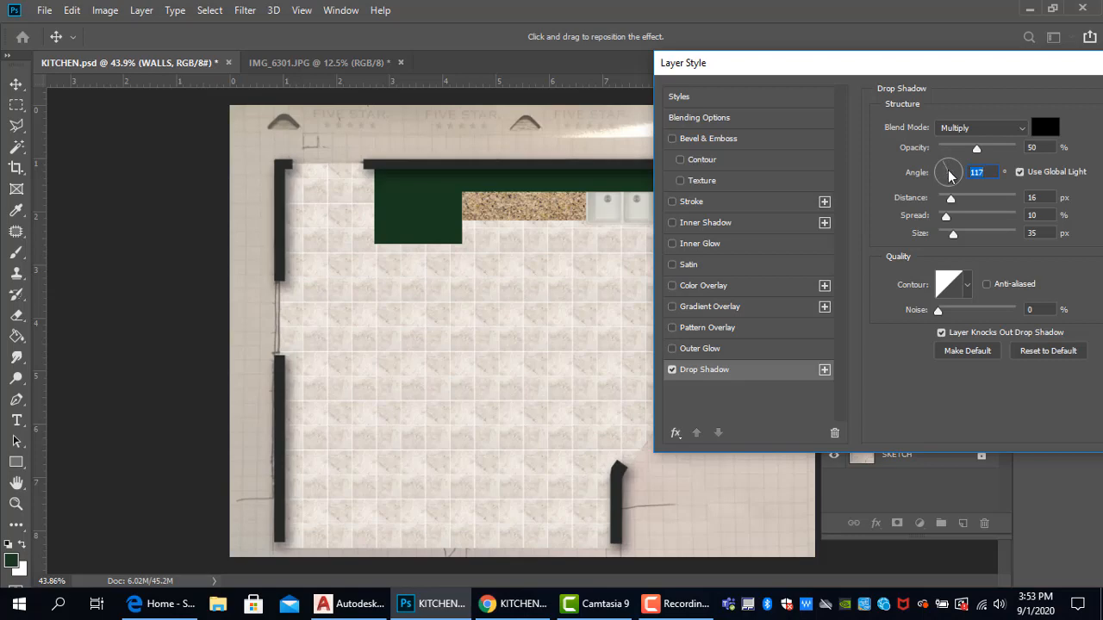
pyautogui.moveTo(974, 74); pyautogui.dragTo(792, 82)
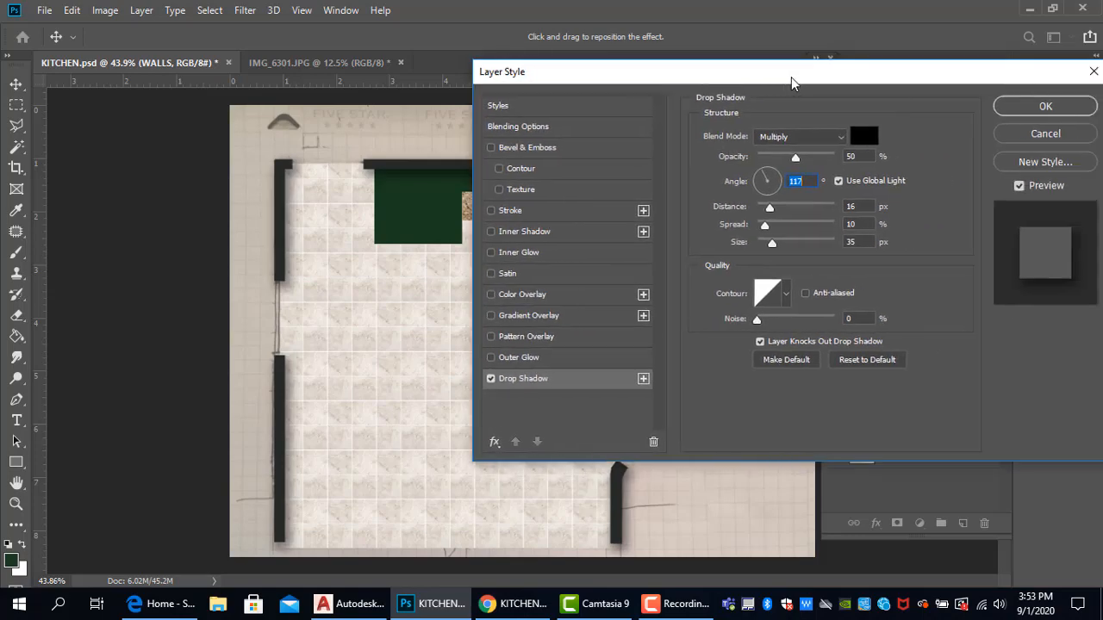
pyautogui.click(1037, 109)
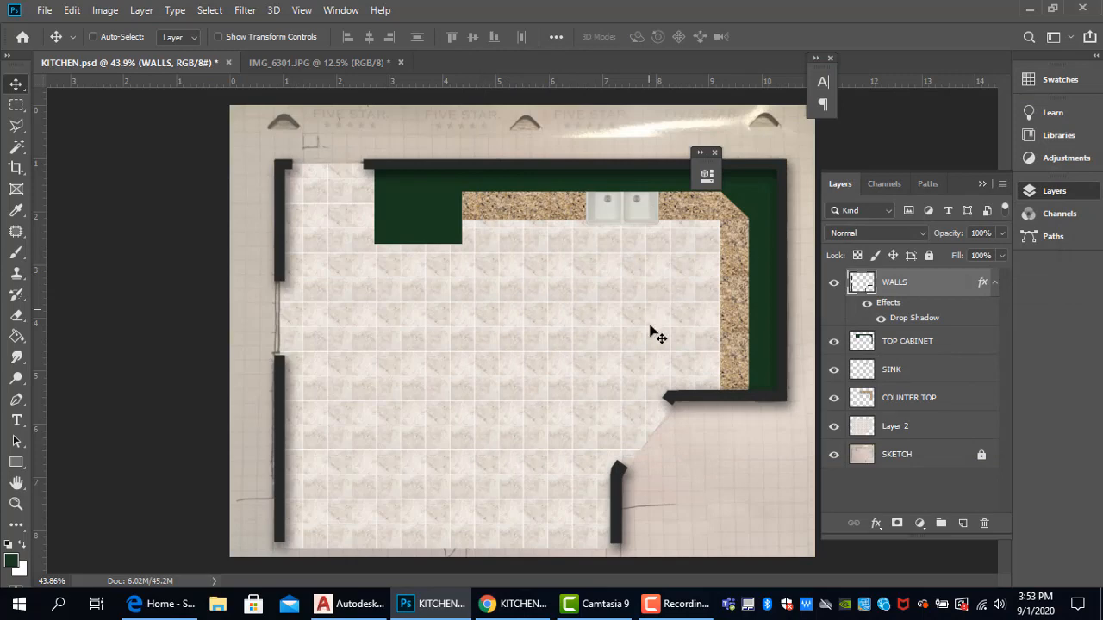
# Step: Add a drop shadow to the COUNTER TOP layer using the same settings as the WALLS shadow
pyautogui.scroll(-2, 641, 387)
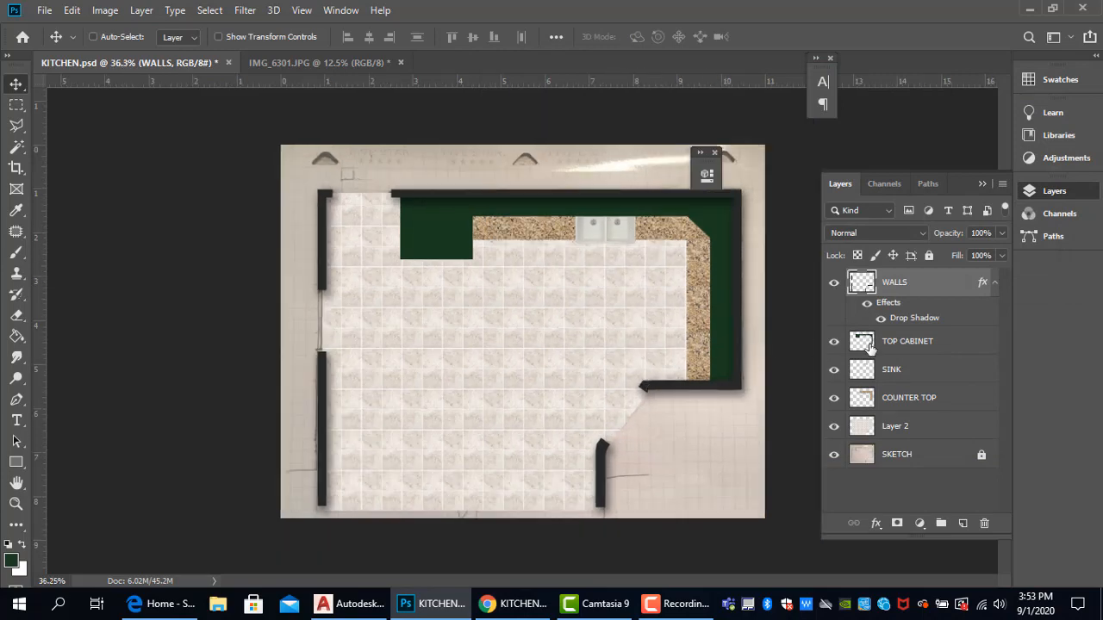
pyautogui.click(892, 404)
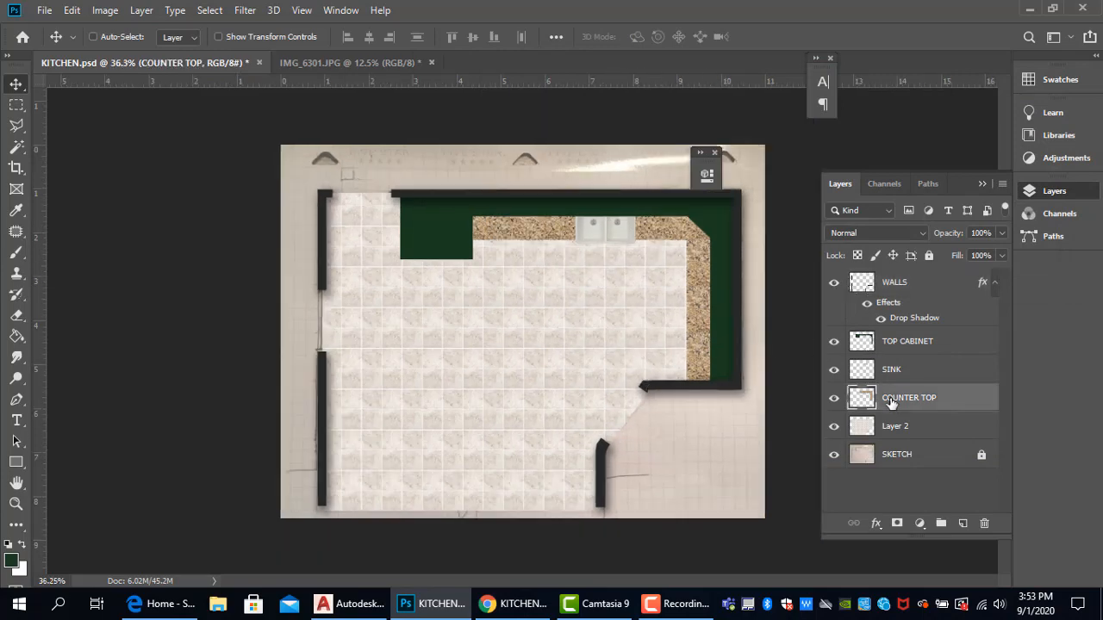
pyautogui.click(877, 524)
pyautogui.click(917, 515)
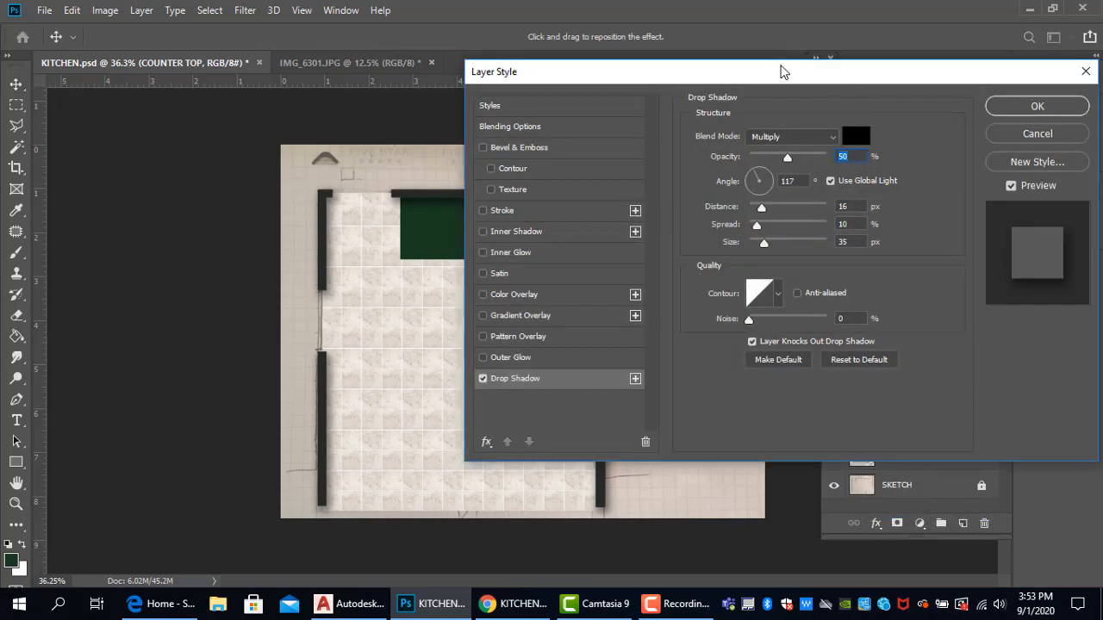
pyautogui.moveTo(781, 69); pyautogui.dragTo(1027, 159)
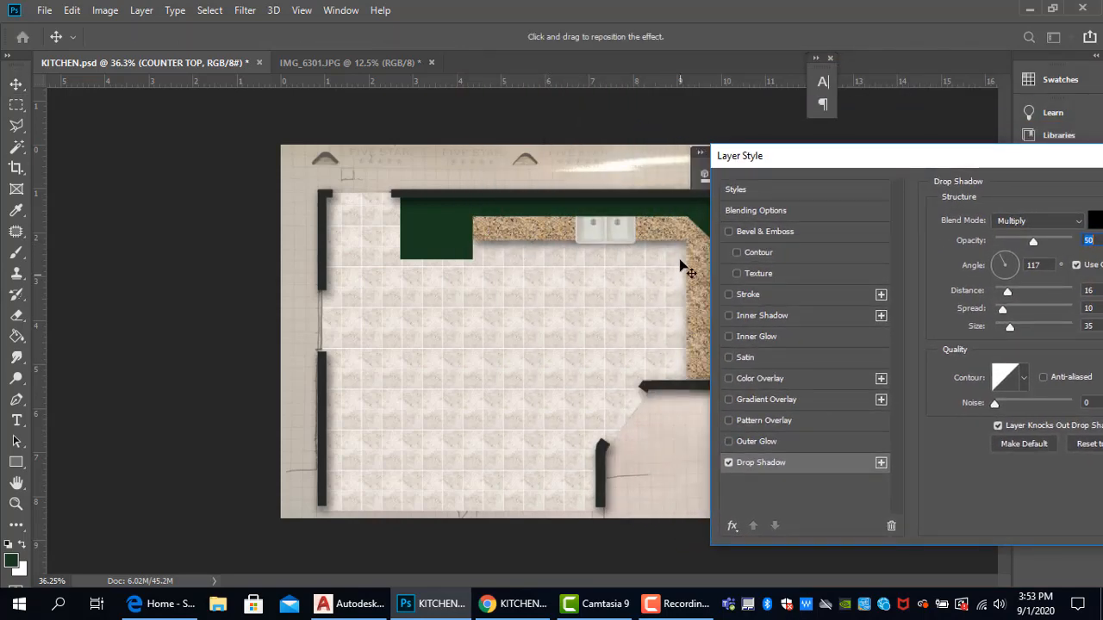
pyautogui.moveTo(977, 157); pyautogui.dragTo(813, 129)
pyautogui.click(1088, 180)
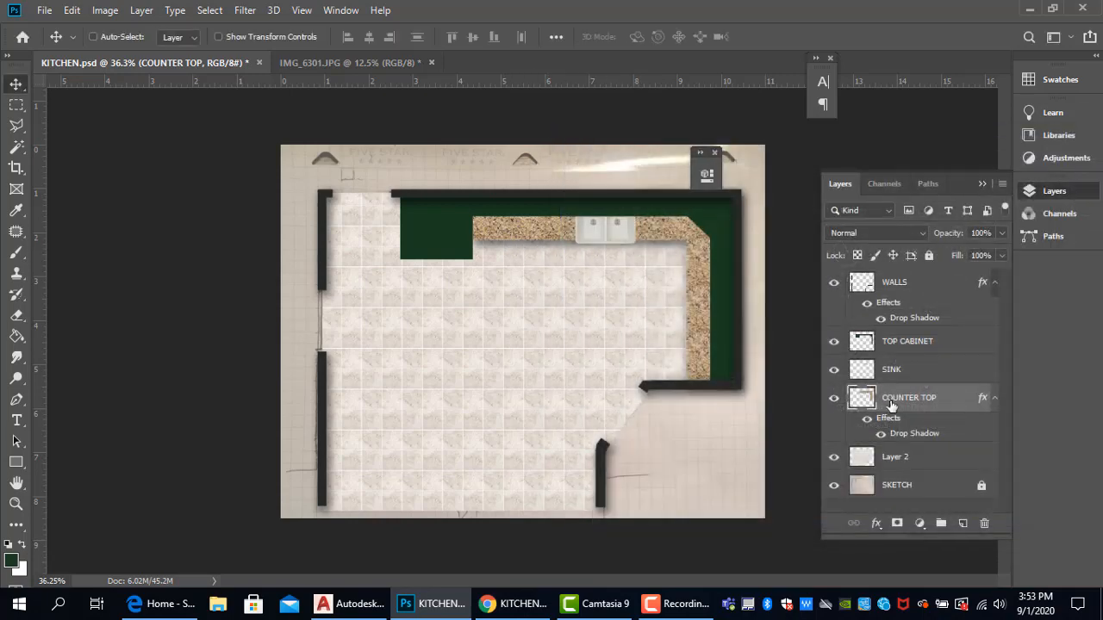
# Step: Copy the layer style from WALLS and paste it onto the TOP CABINET layer
pyautogui.click(879, 343)
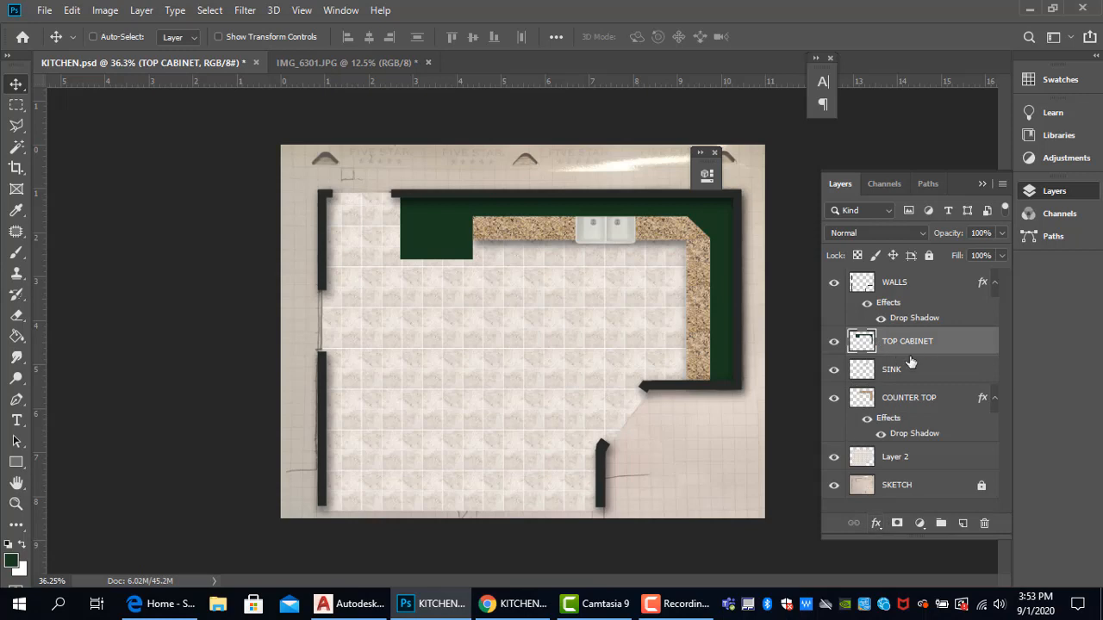
pyautogui.click(892, 305)
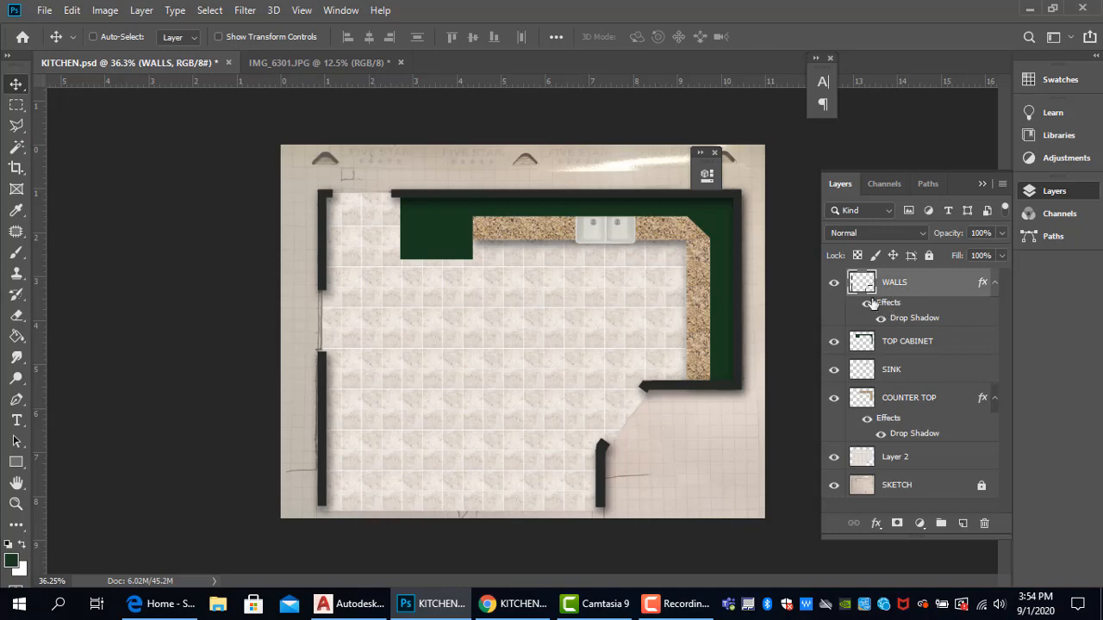
pyautogui.rightClick(893, 281)
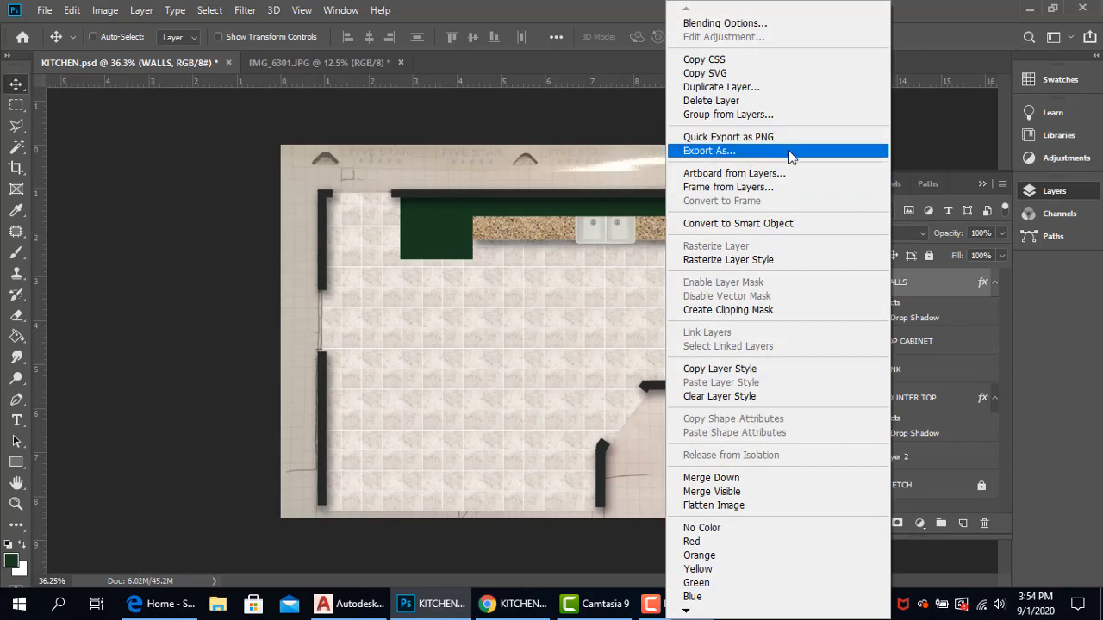
pyautogui.click(737, 371)
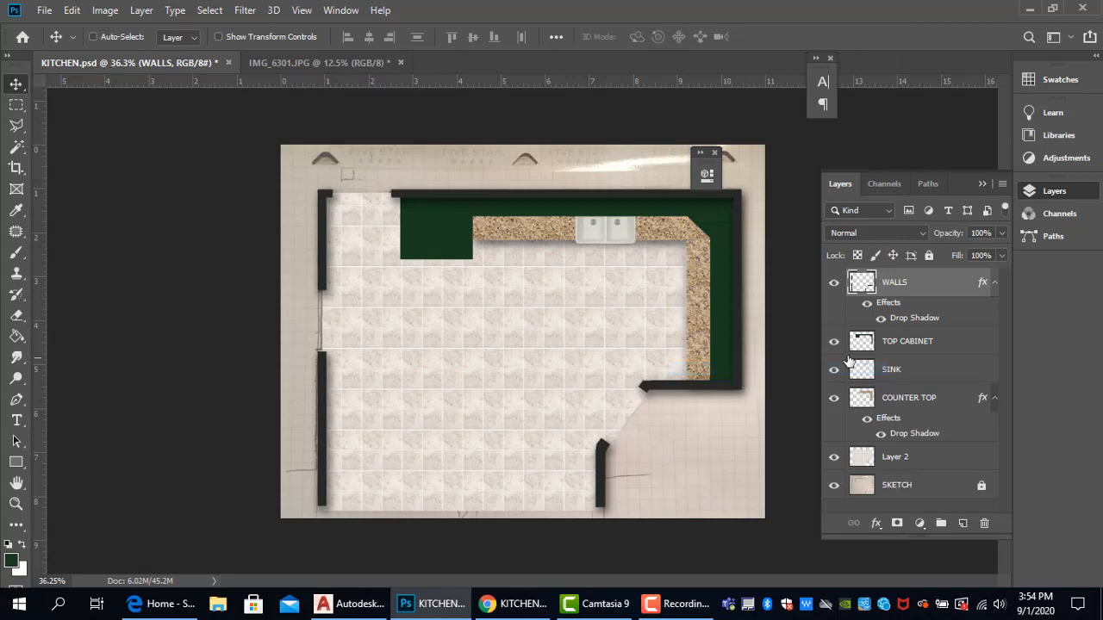
pyautogui.click(901, 349)
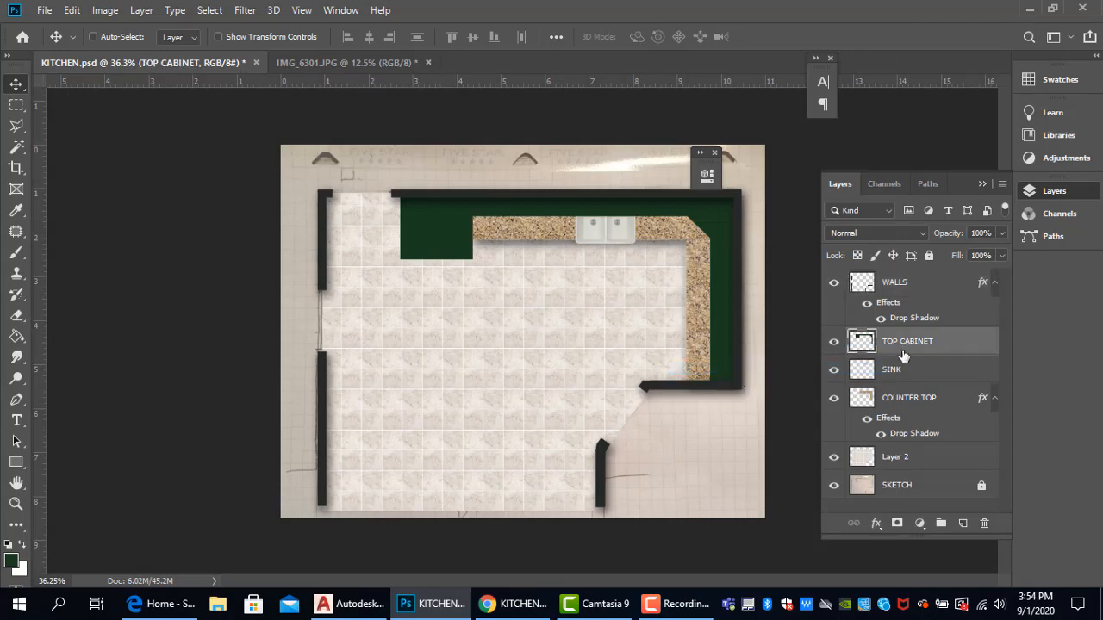
pyautogui.rightClick(887, 344)
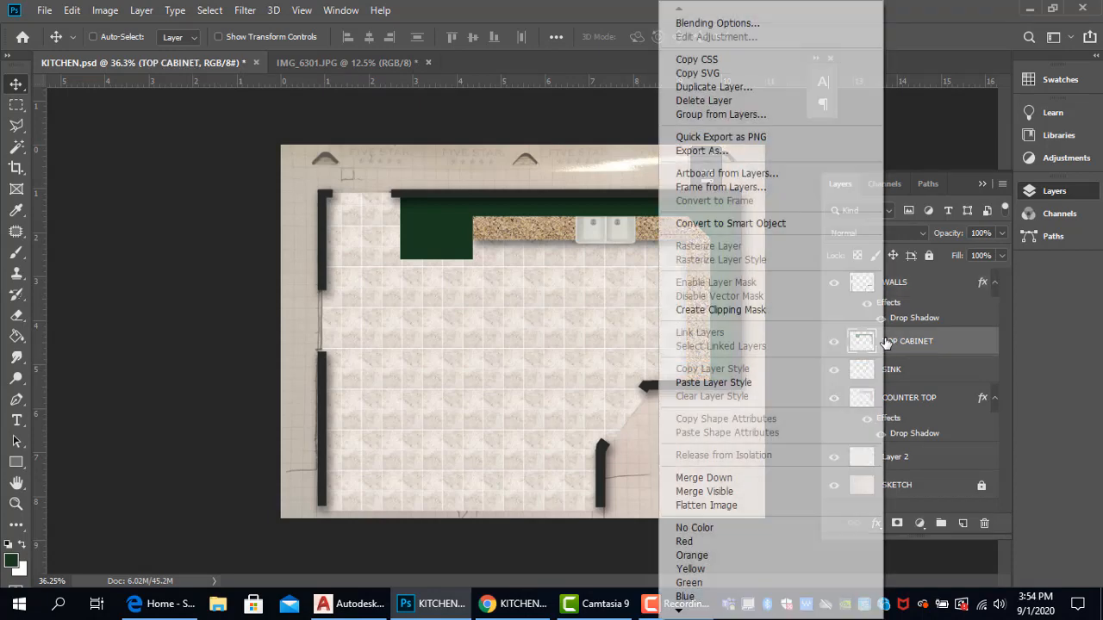
pyautogui.click(764, 387)
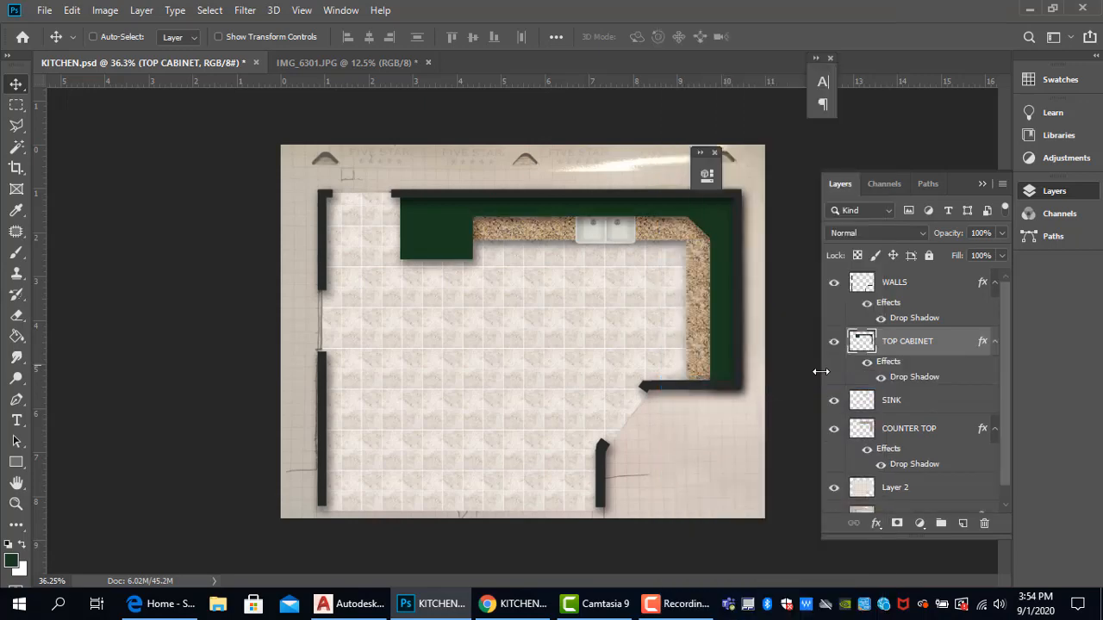
# Step: Paste the copied layer style onto the SINK layer and hide the SKETCH layer
pyautogui.scroll(-1, 906, 397)
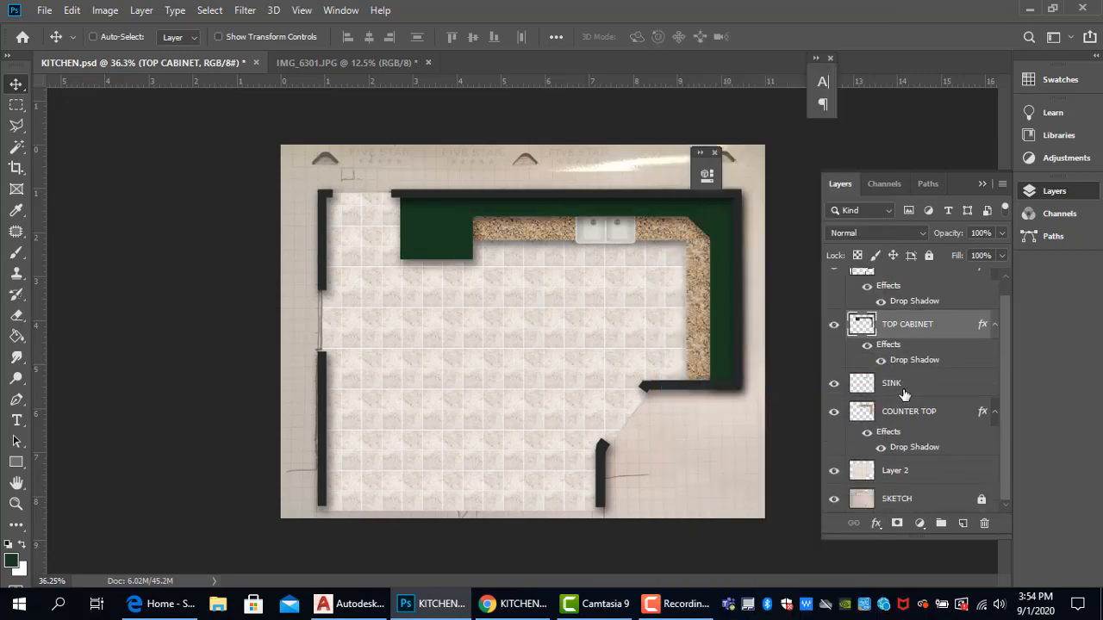
pyautogui.click(902, 387)
pyautogui.rightClick(896, 387)
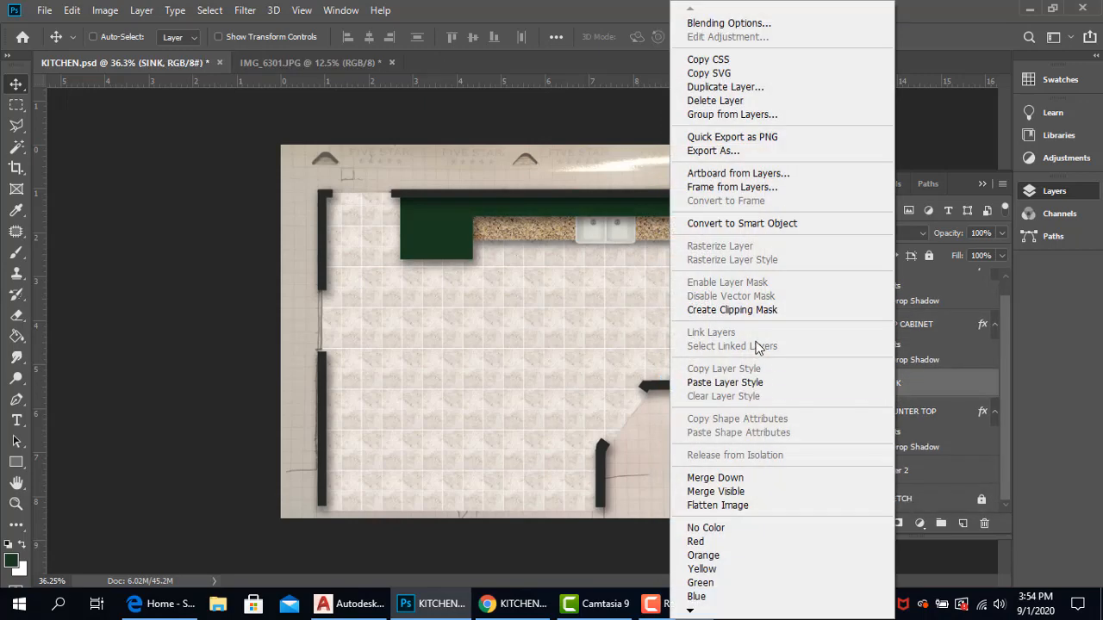
pyautogui.click(758, 385)
pyautogui.scroll(-1, 879, 392)
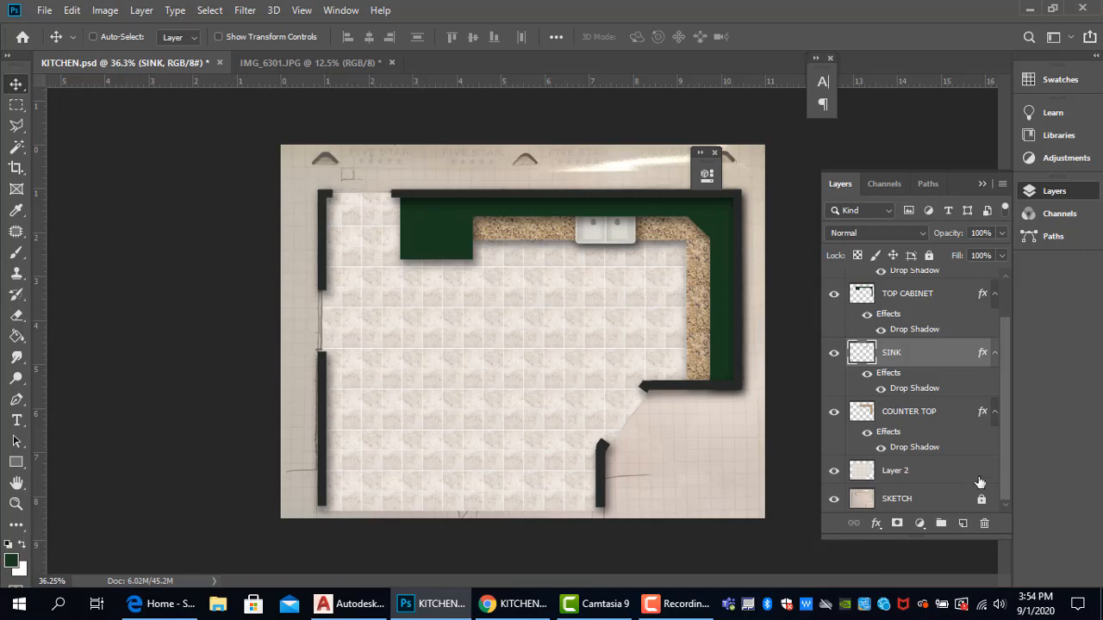
pyautogui.click(833, 500)
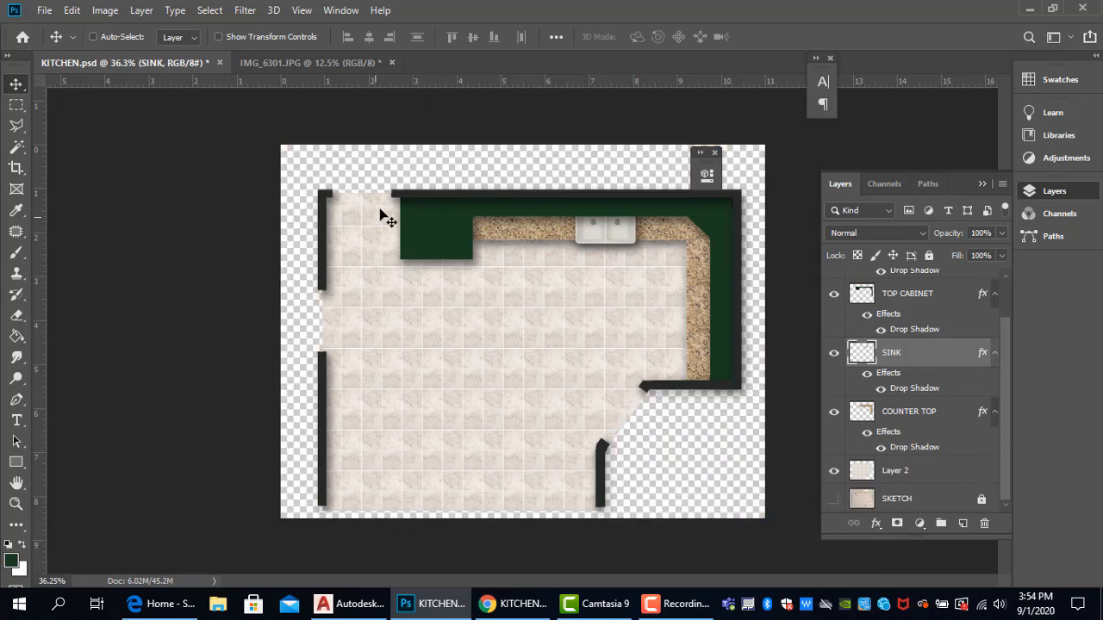